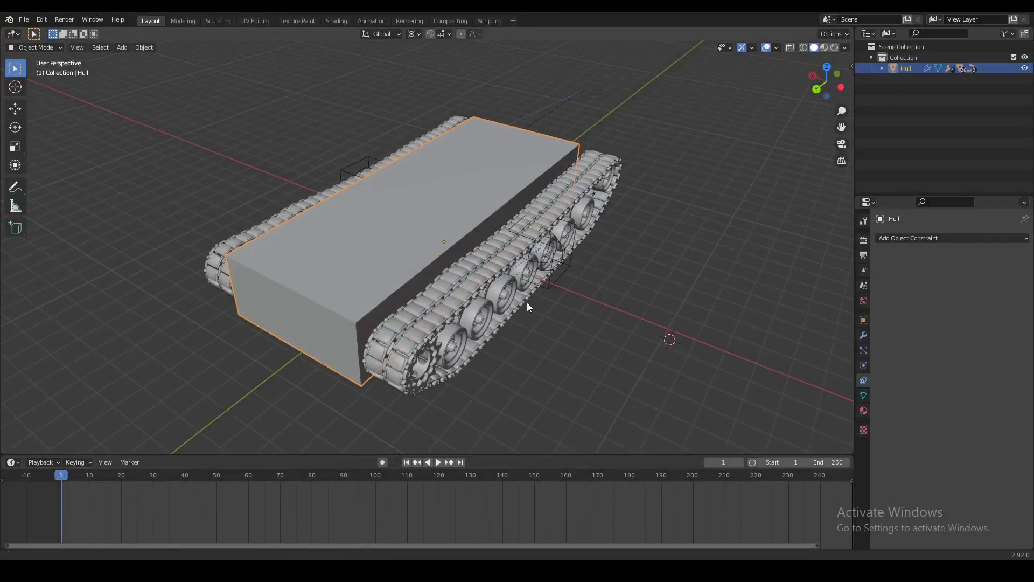
middle_click_drag(528, 303, 530, 302, "shift")
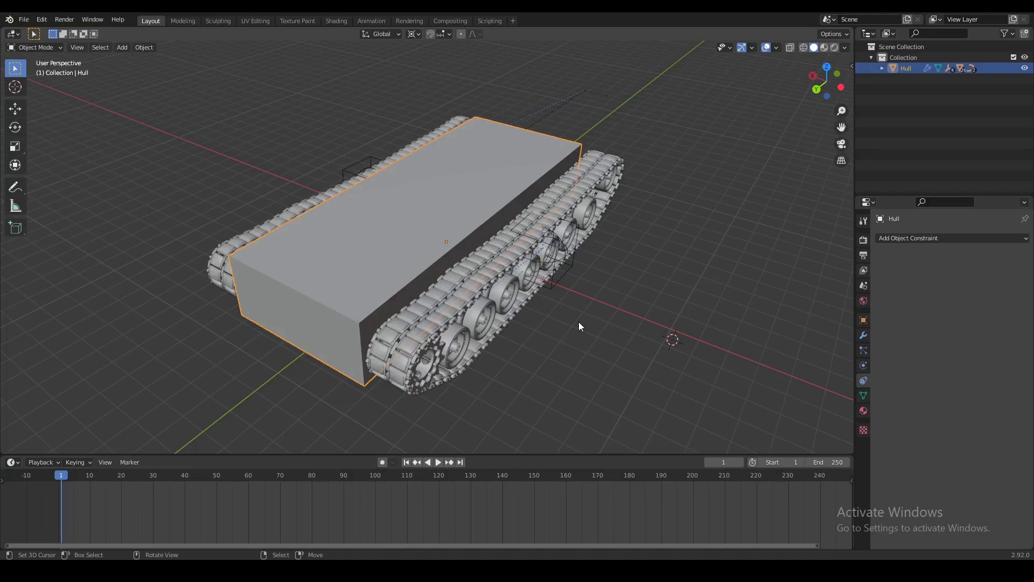
middle_click_drag(559, 294, 576, 324)
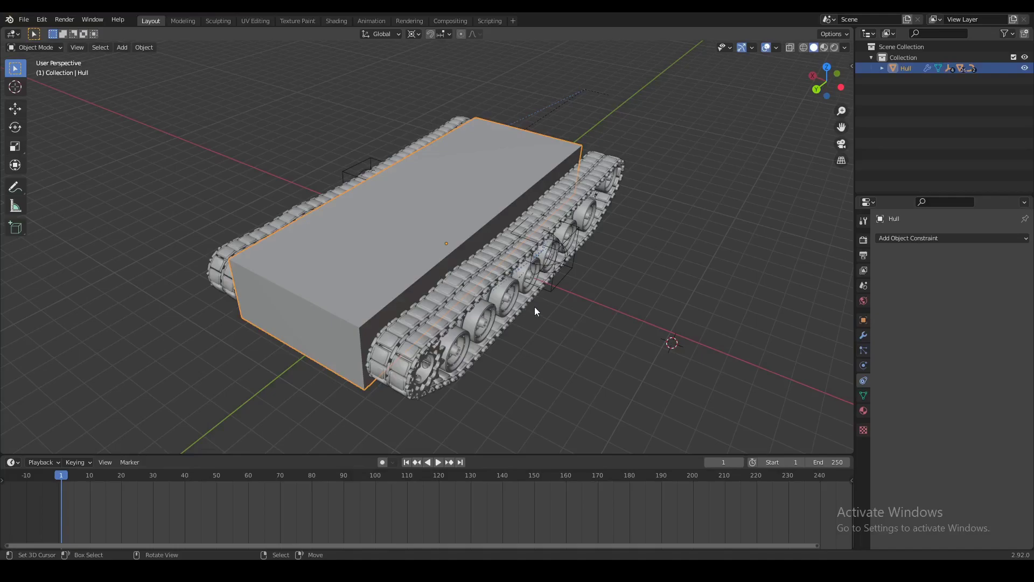
middle_click_drag(536, 311, 572, 328)
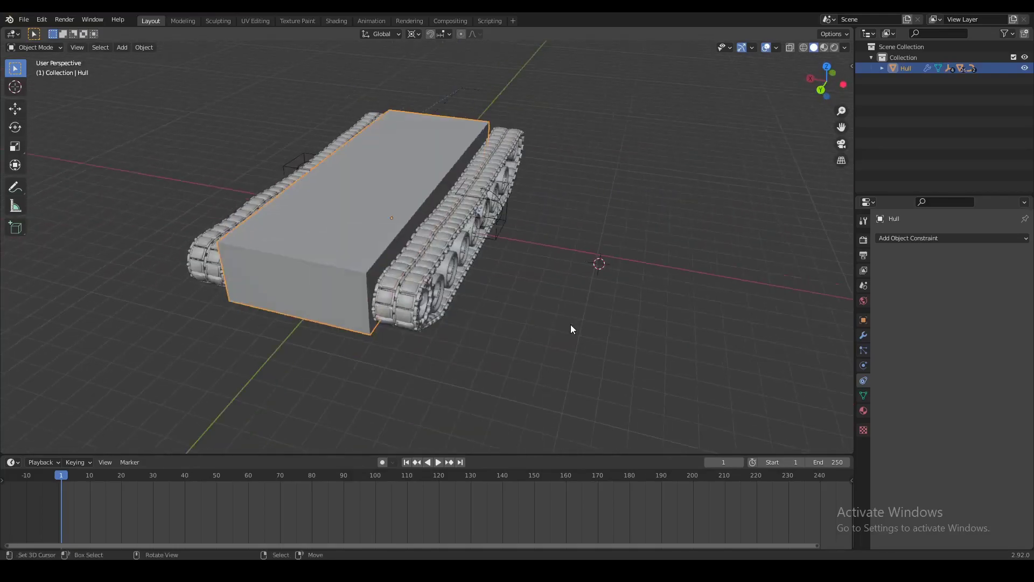
scroll(570, 324, "up", 2)
middle_click_drag(437, 213, 415, 212)
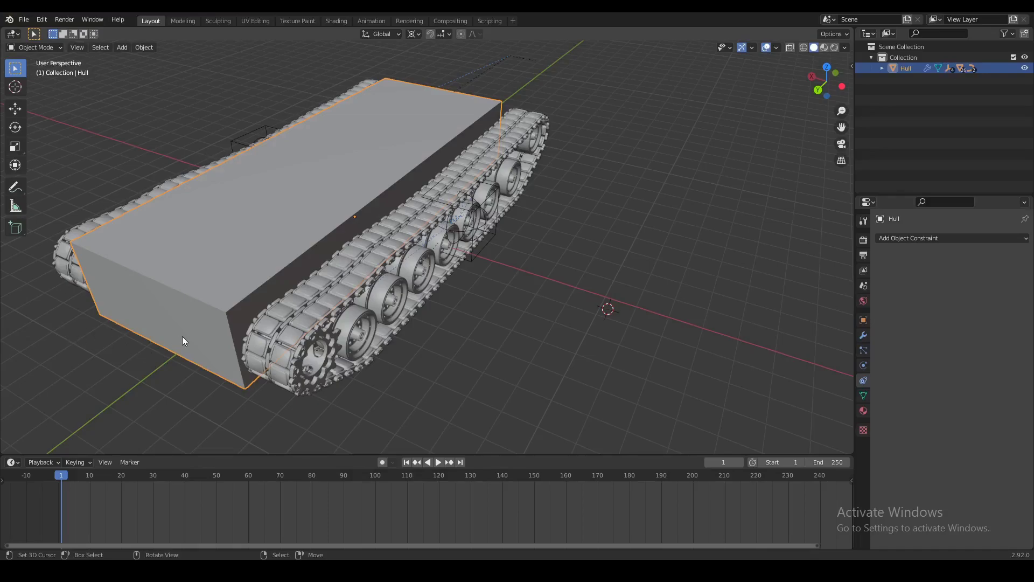
scroll(431, 364, "down", 2)
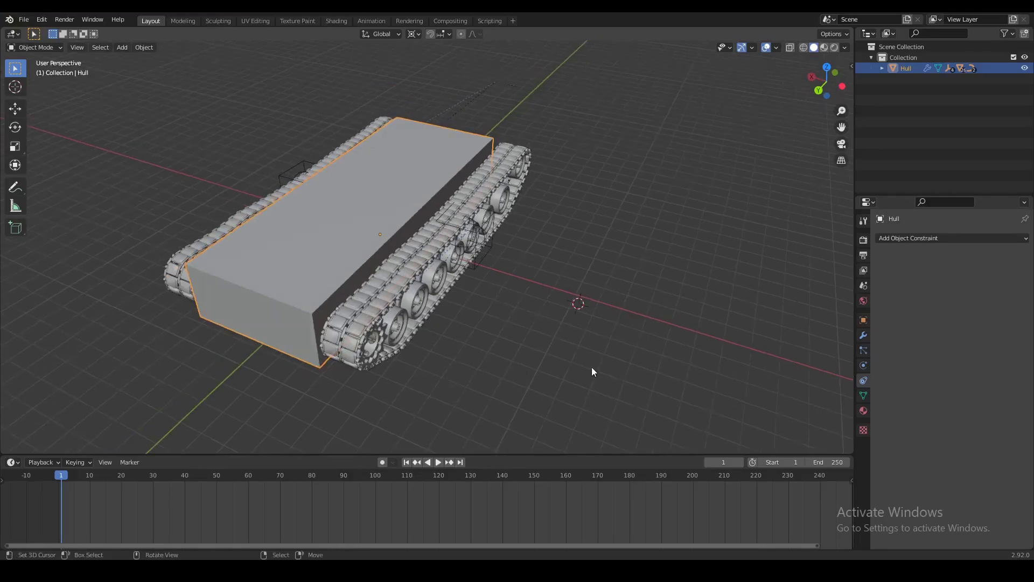
- Try rotating the hull about the global Z axis from several viewing angles
key("r")
key("z")
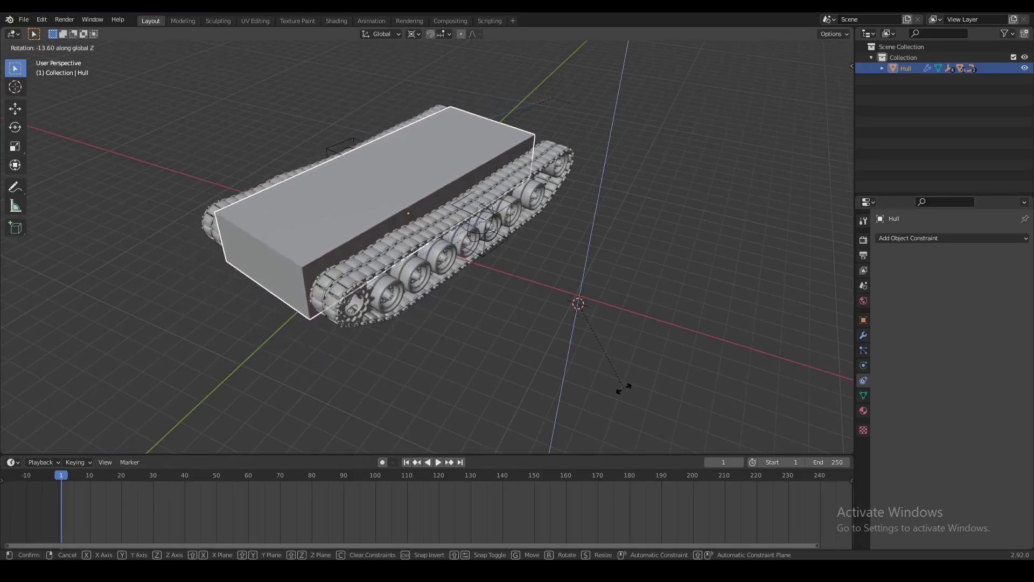
right_click(613, 380)
middle_click_drag(613, 381, 655, 374)
key("r")
key("z")
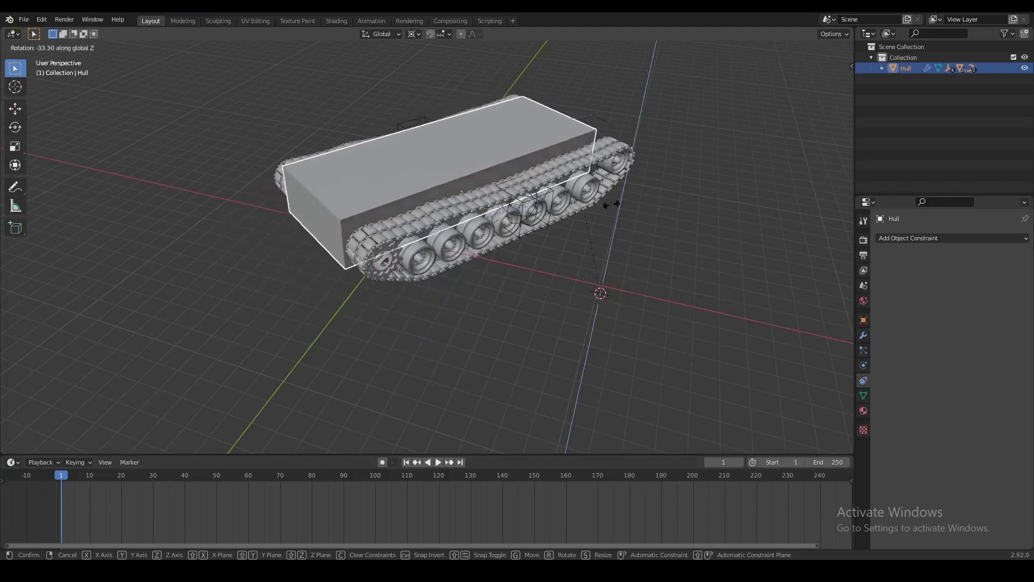
right_click(666, 206)
middle_click_drag(666, 206, 458, 296)
key("r")
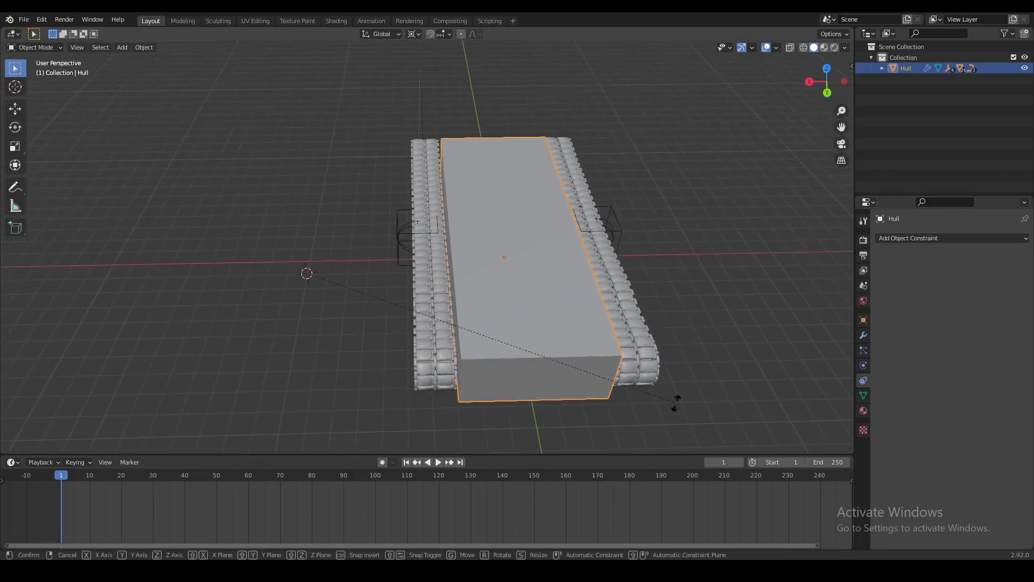
key("z")
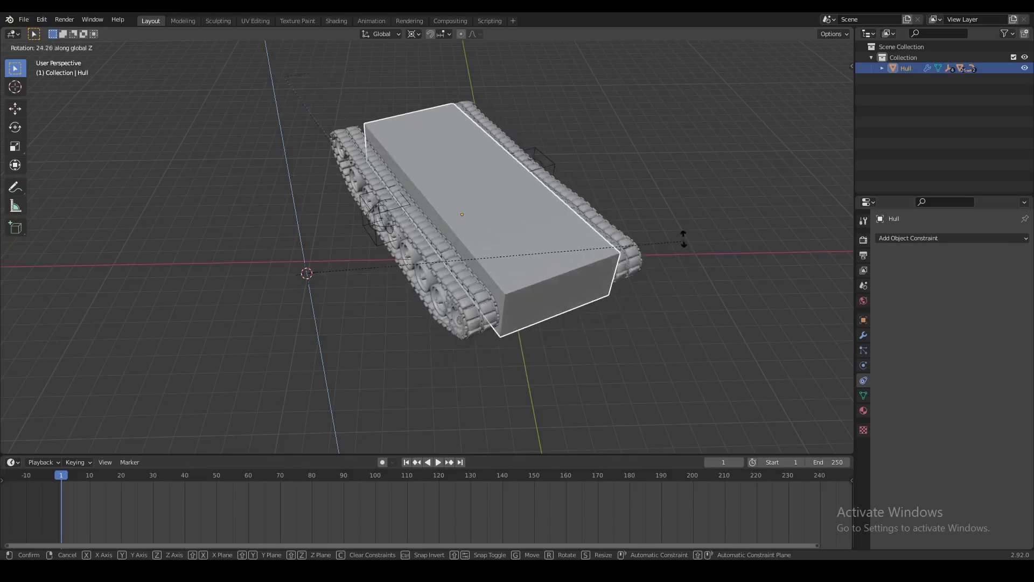
key("Escape")
- Inspect the sprocket's Transformation constraint and reselect the hull
middle_click_drag(674, 306, 628, 322)
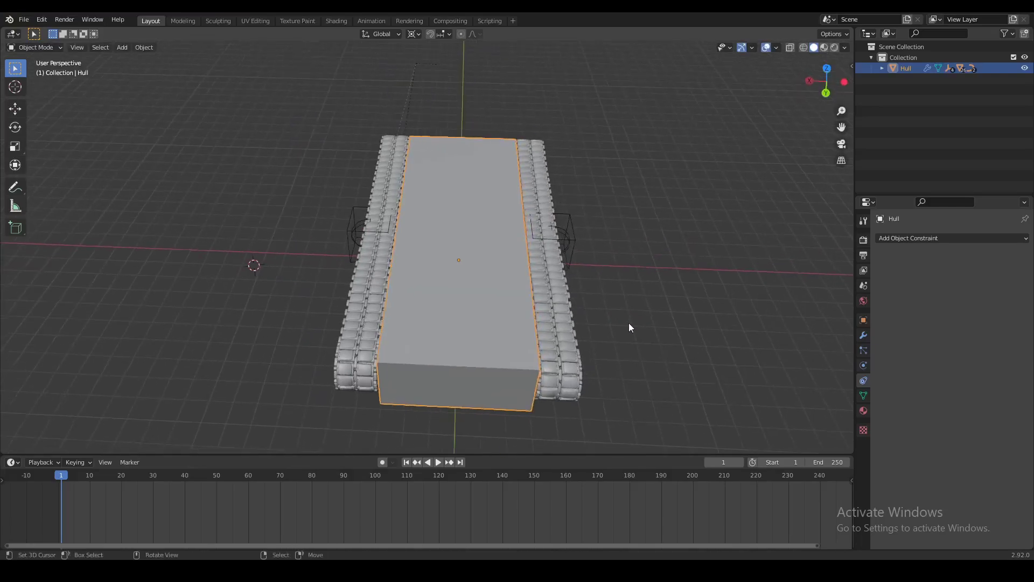
middle_click_drag(363, 321, 394, 231)
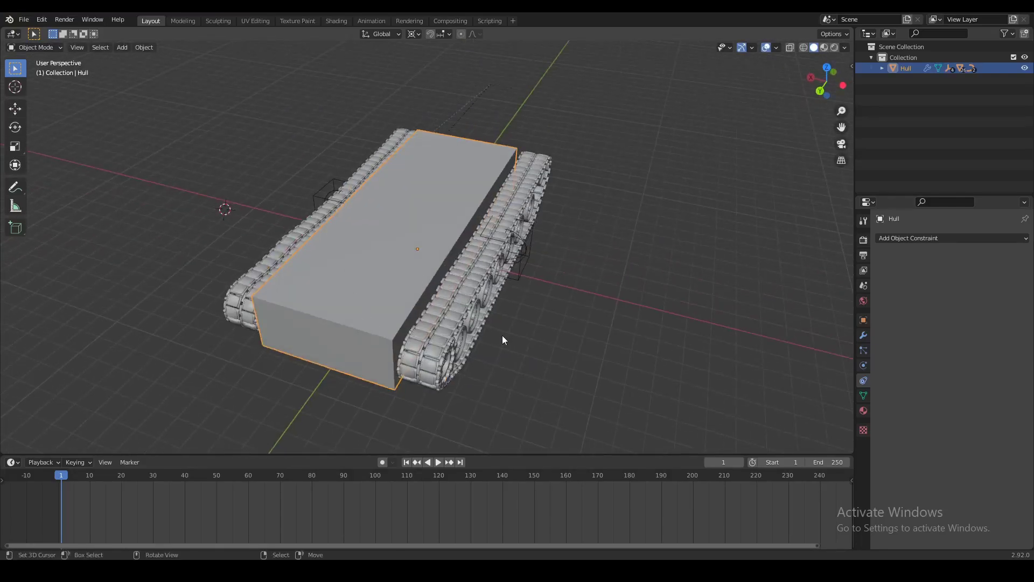
middle_click_drag(497, 340, 387, 346)
left_click(387, 346)
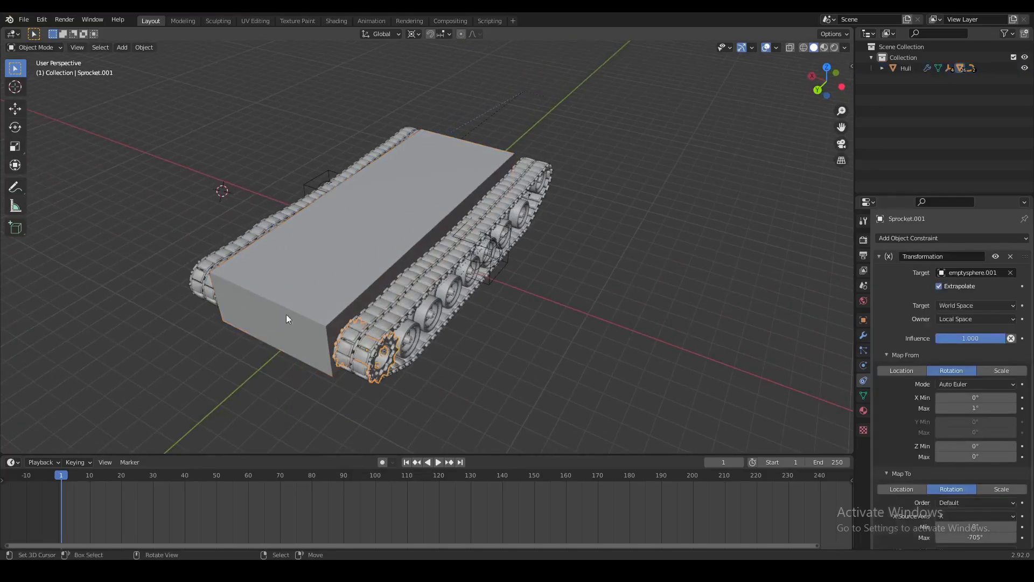
left_click(190, 267)
left_click(364, 358)
left_click(342, 284)
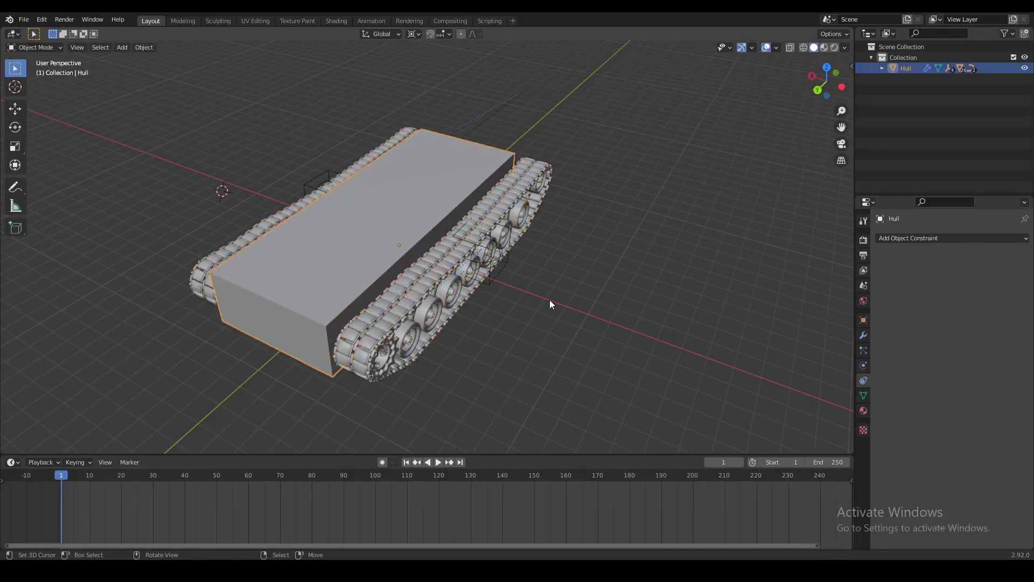
- Place the 3D cursor on the ground beside the tank and try rotating the hull about the global Z axis again
right_click(587, 318, "shift")
mouse_move(593, 329)
middle_mouse_down()
mouse_move(621, 298)
mouse_move(654, 374)
mouse_move(563, 334)
middle_mouse_up()
middle_click_drag(584, 392, 568, 330)
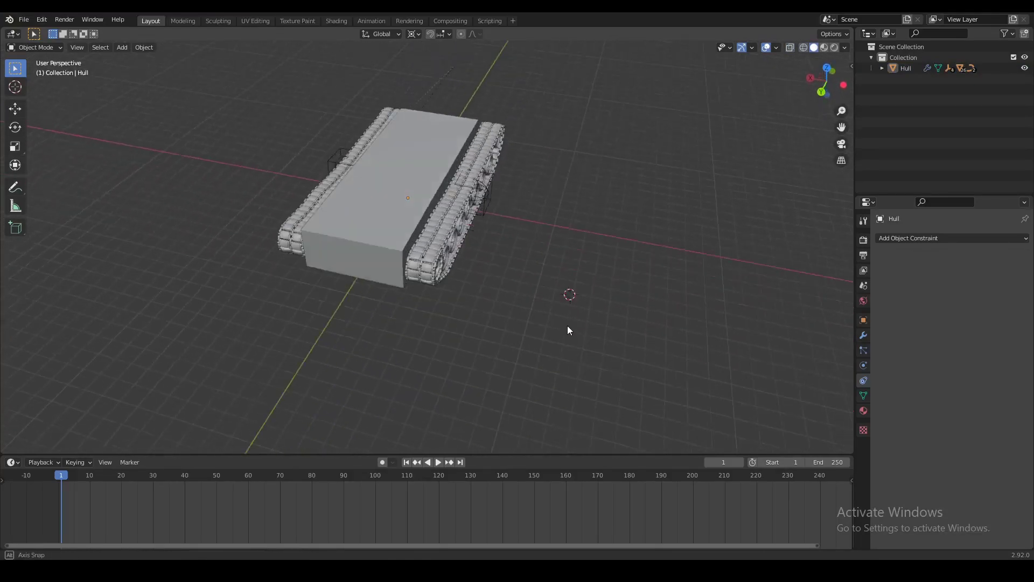
scroll(567, 325, "up", 1)
right_click(361, 266)
middle_click_drag(463, 300, 472, 341, "shift")
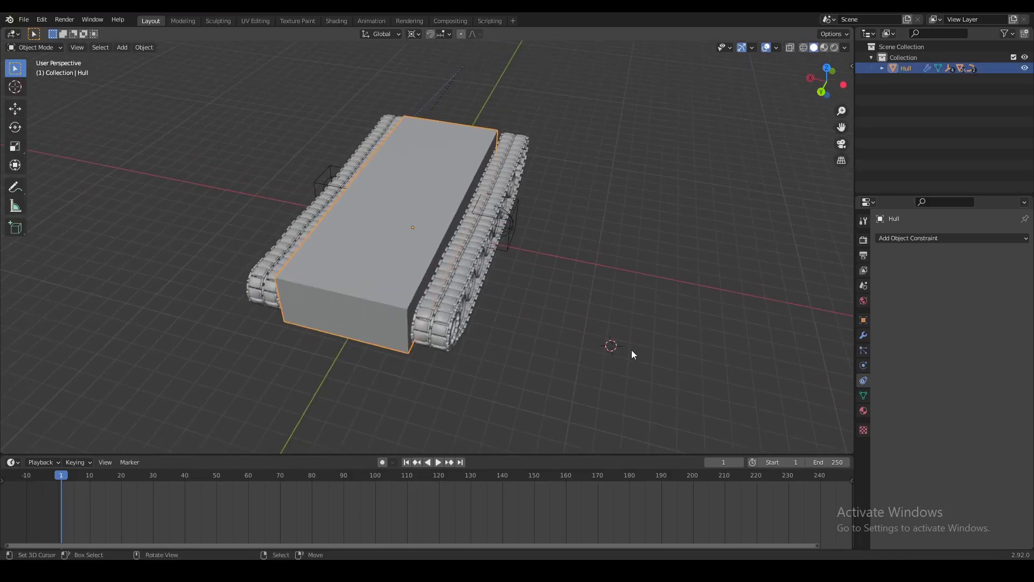
middle_click_drag(631, 350, 638, 347)
key("r")
key("z")
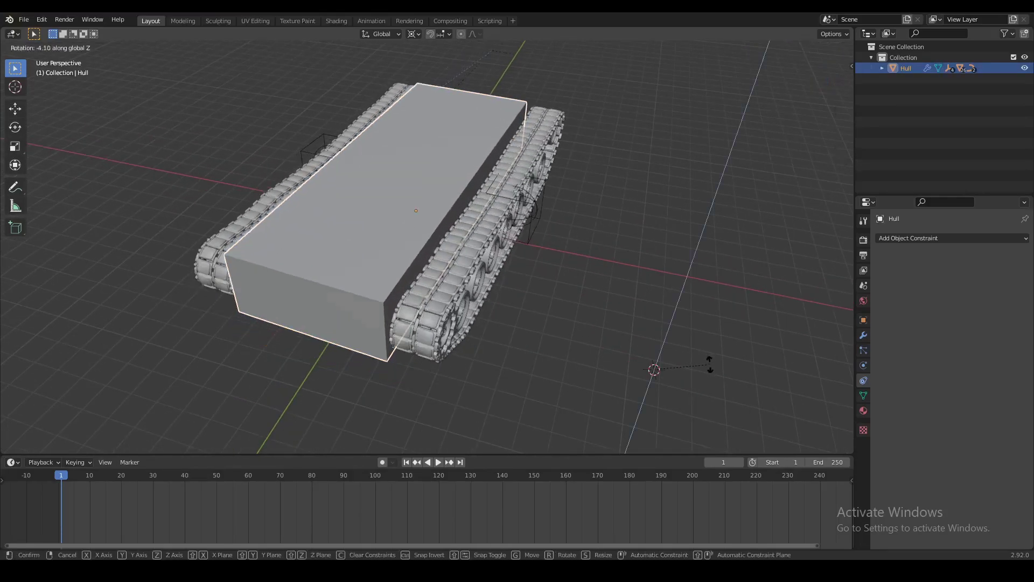
right_click(544, 351)
middle_click_drag(365, 277, 394, 277)
left_click(250, 197)
middle_click_drag(452, 350, 477, 371)
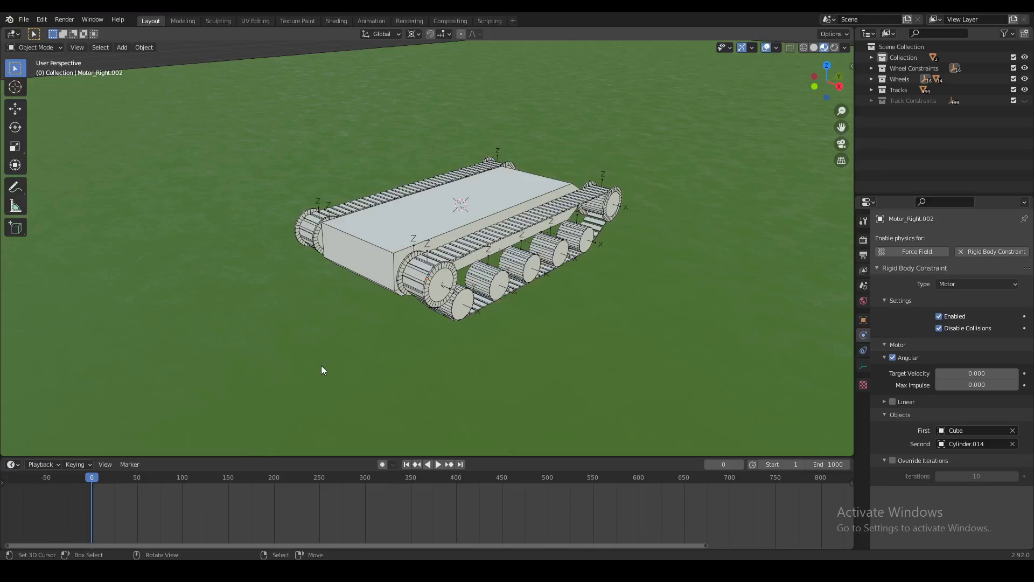
middle_click_drag(345, 320, 338, 319)
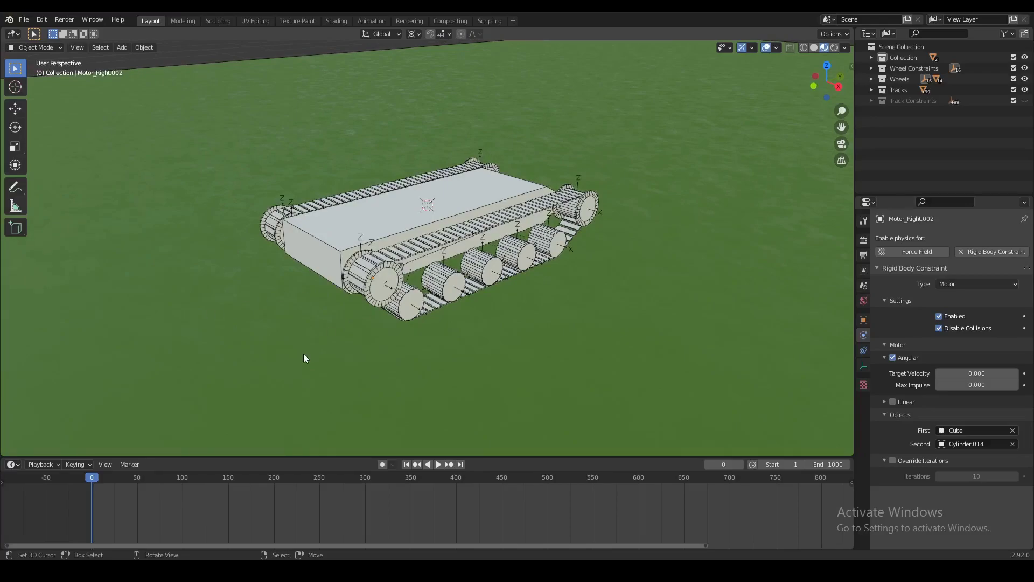
- Play the rigid body simulation to examine the tracks and wheels up close, and return to frame 0
key("space")
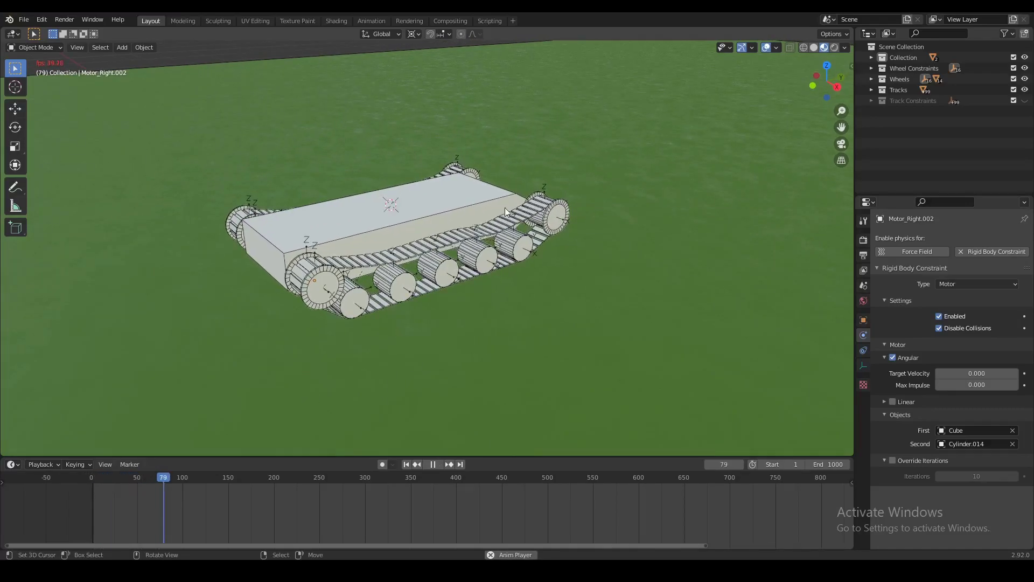
middle_click_drag(371, 260, 376, 240)
middle_click_drag(376, 240, 421, 288, "shift")
scroll(422, 288, "up", 1)
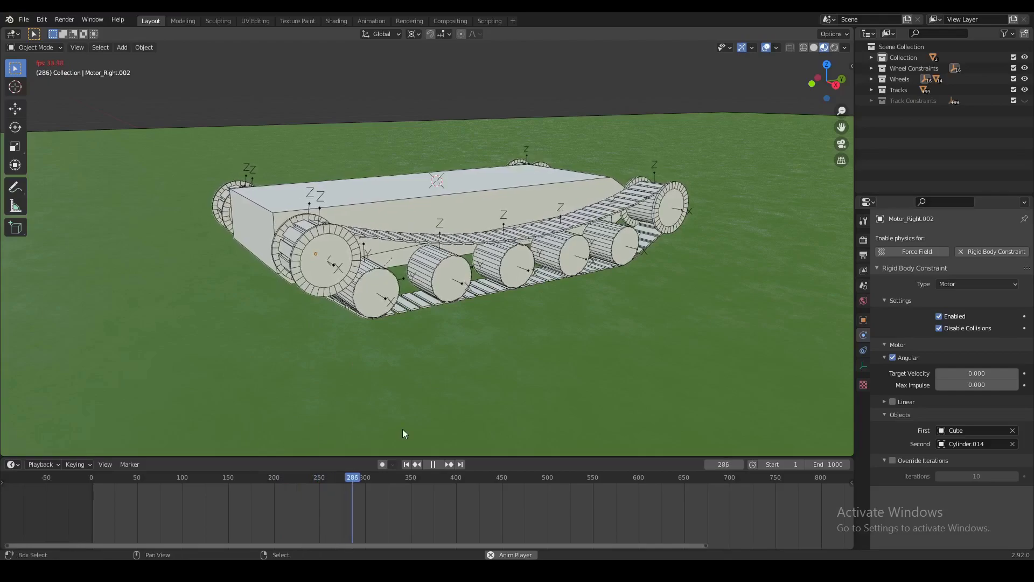
key("space")
left_click_drag(357, 477, 91, 475)
- Set the Motor_Right.002 constraint's angular target velocity to 20 and its max impulse to 100
middle_click_drag(249, 399, 383, 343)
scroll(382, 343, "up", 3)
right_click(535, 293)
scroll(536, 297, "down", 3)
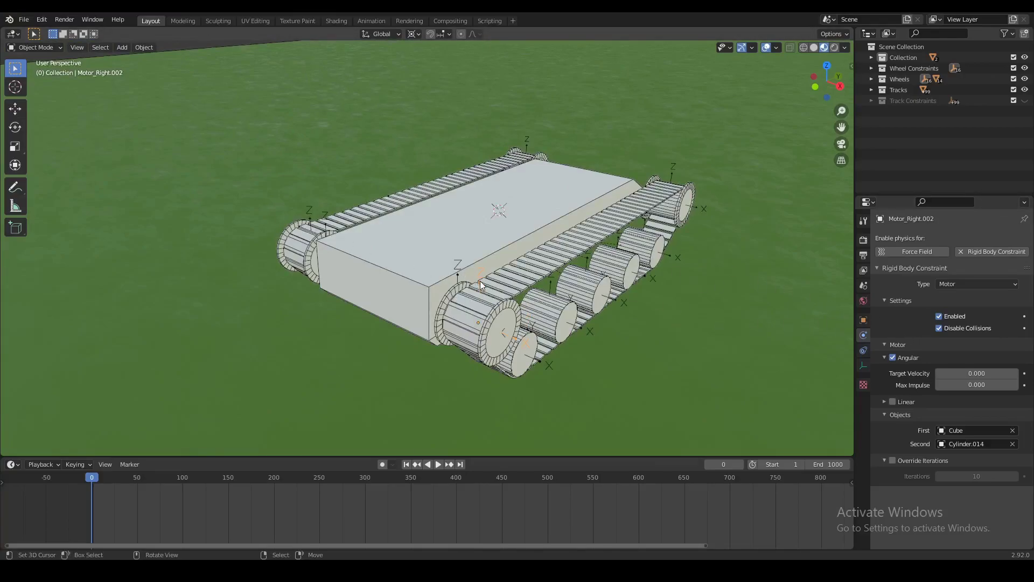
left_click(863, 350)
left_click(864, 335)
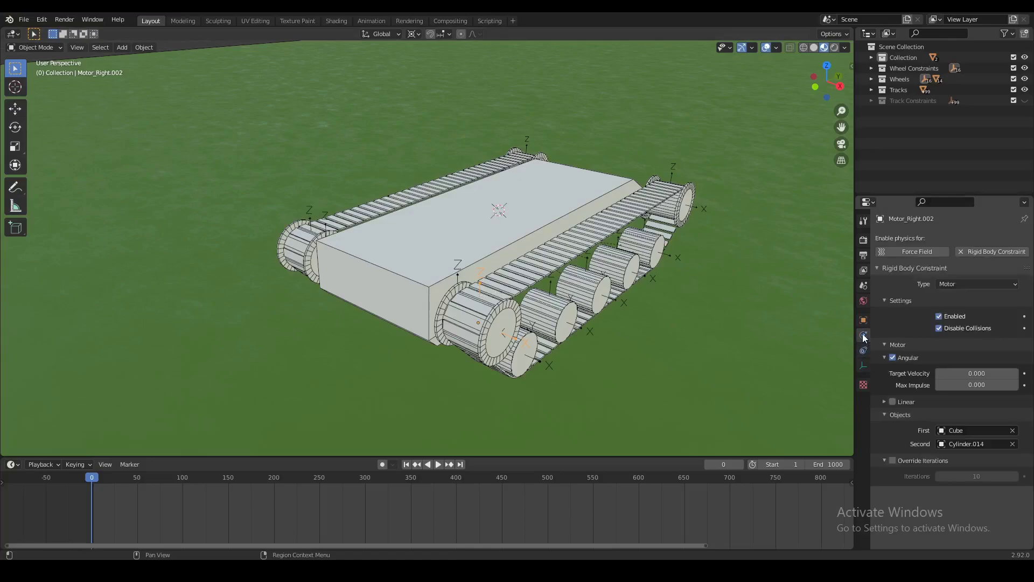
left_click(968, 373)
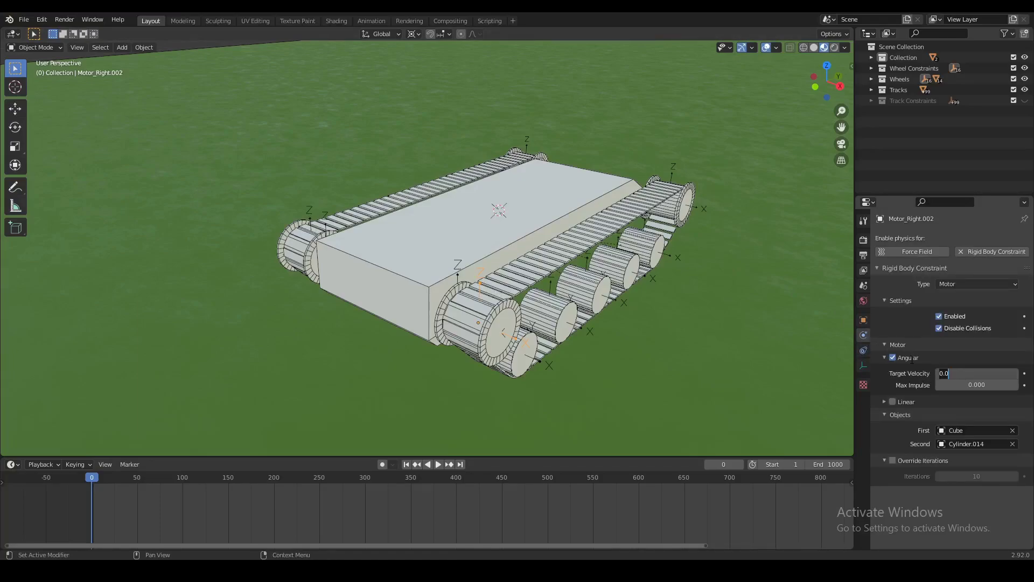
type("20")
key("Tab")
type("100")
key("Return")
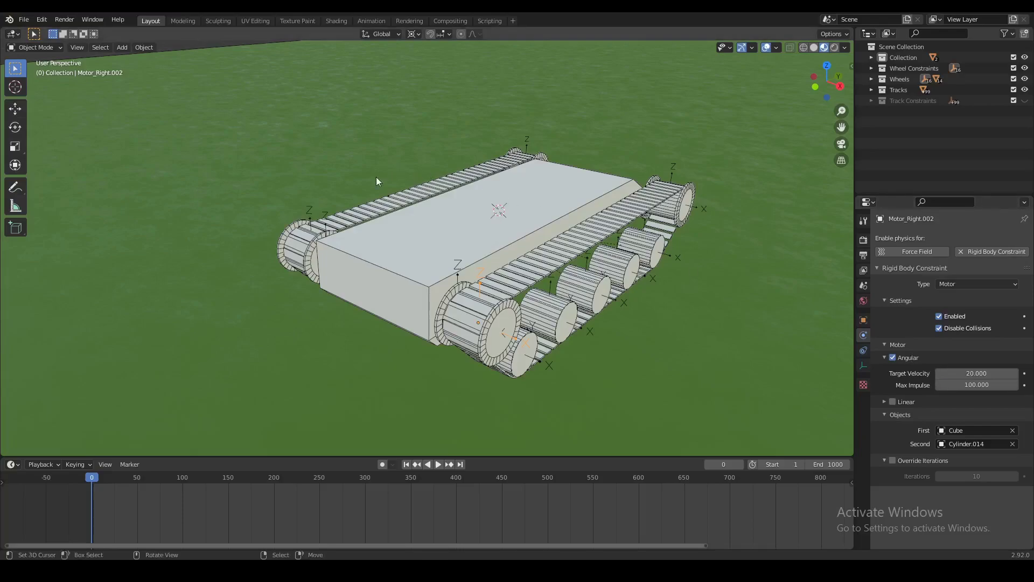
- Set the Motor_Right.001 constraint's angular target velocity to 20 and its max impulse to 100
left_click(310, 216)
left_click(963, 375)
type("20")
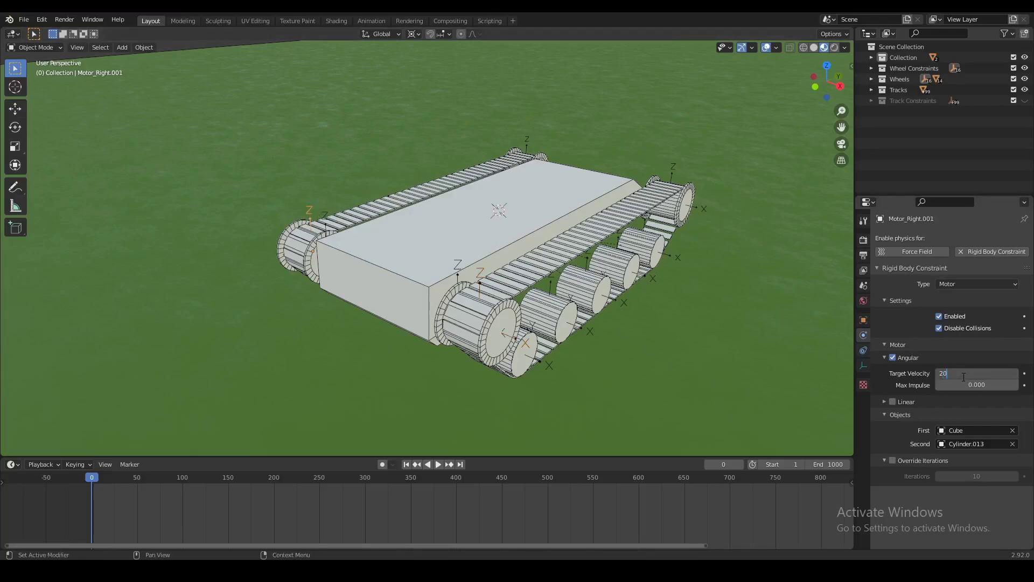
key("Tab")
type("100")
key("Return")
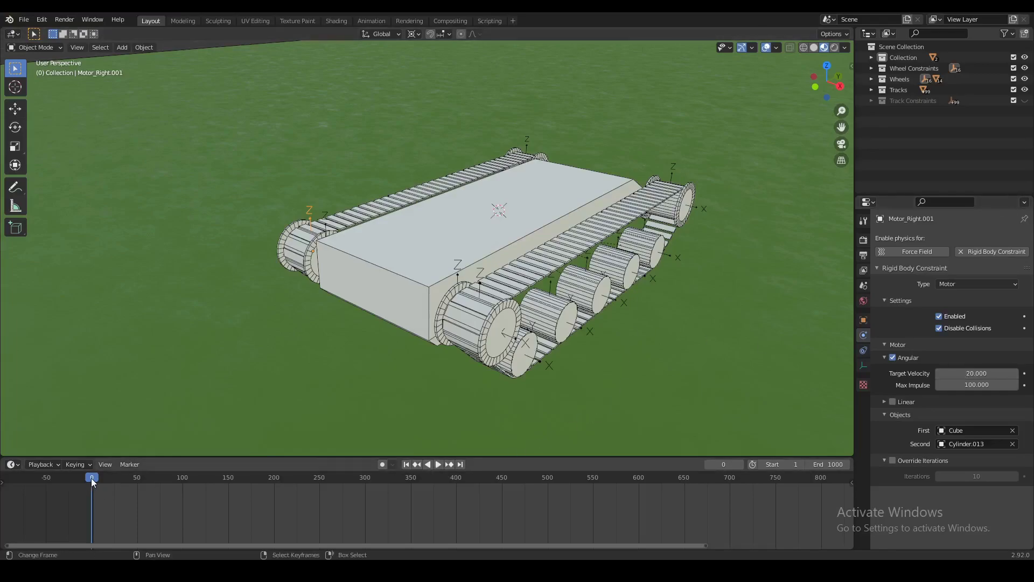
- Play the simulation with both motors driving the tank, stop it and return to frame 0
left_click(439, 463)
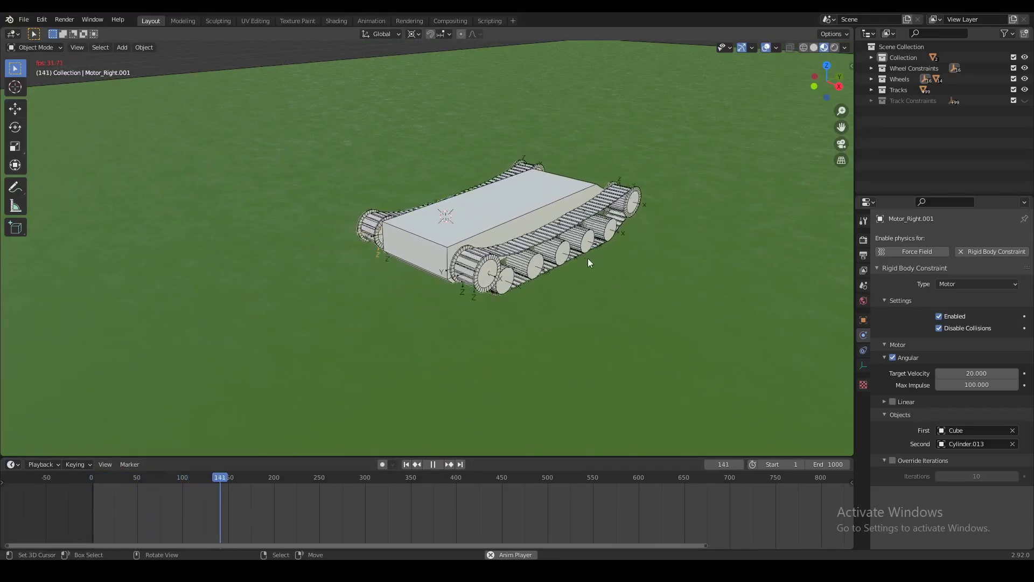
key("space")
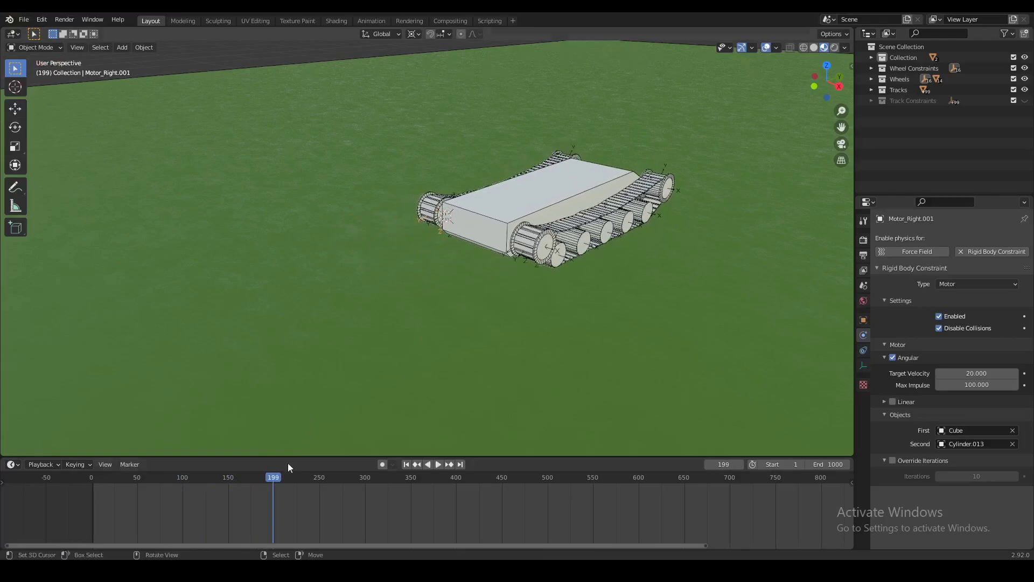
left_click_drag(221, 481, 80, 483)
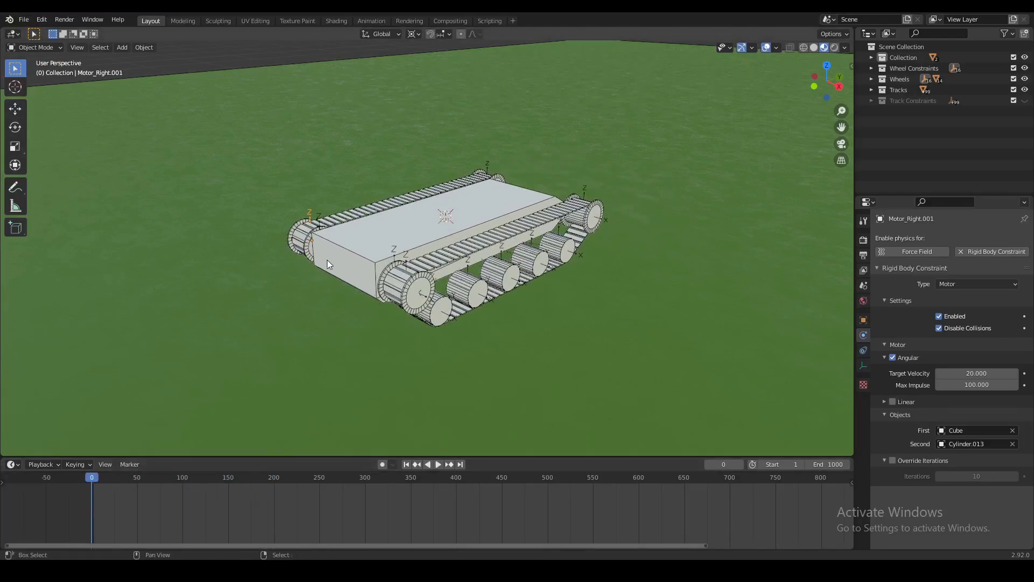
- Replay the driving simulation from a closer view of the tracks and cancel playback
key("space")
scroll(396, 299, "up", 2)
middle_click_drag(396, 299, 386, 292)
key("space")
key("Escape")
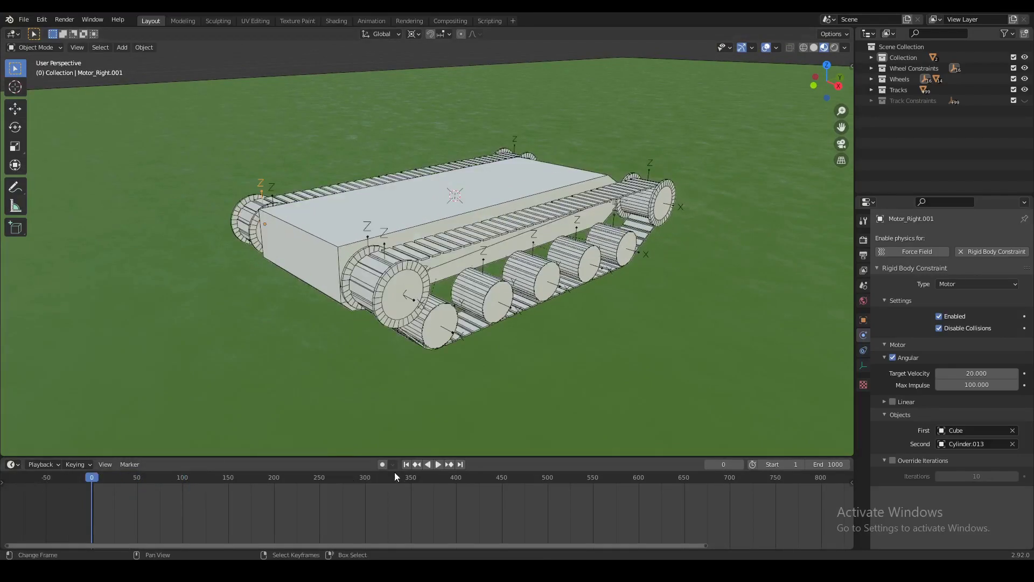
left_click(437, 465)
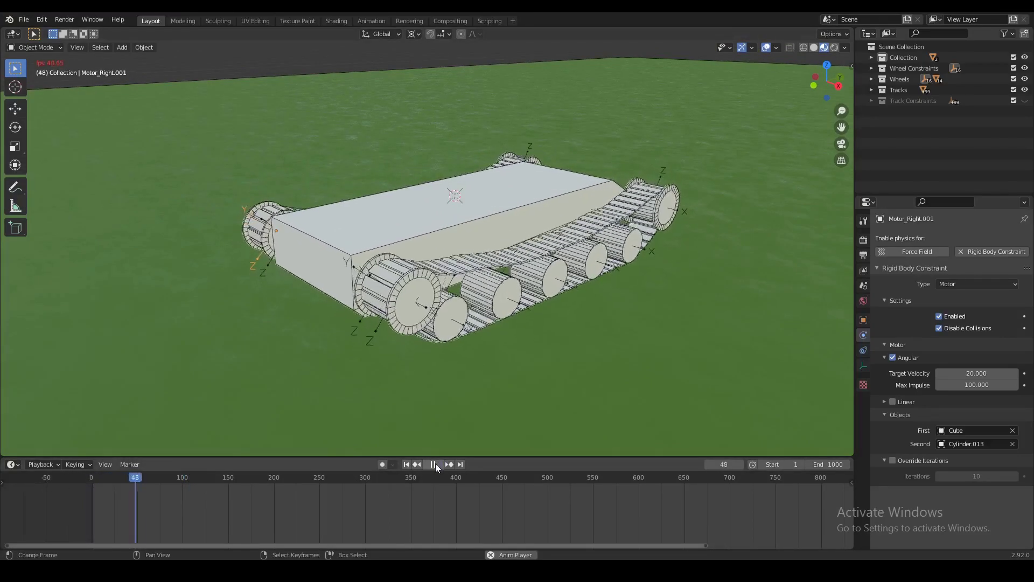
key("Escape")
- Replay the driving simulation from a low side view of the wheels and cancel playback
scroll(243, 388, "down", 3)
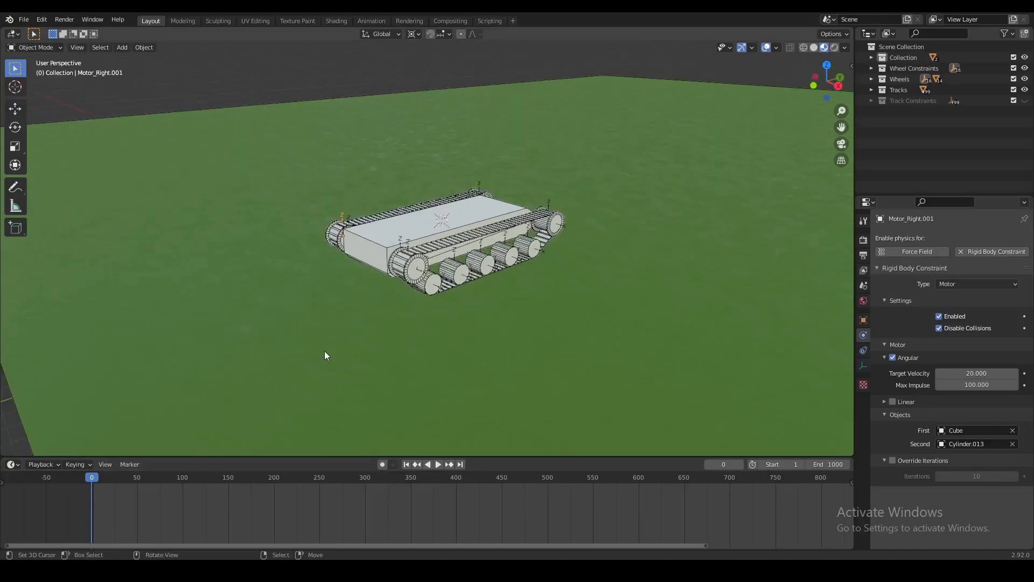
middle_click_drag(300, 338, 360, 313)
middle_click_drag(343, 317, 398, 311, "shift")
scroll(364, 300, "up", 2)
left_click(437, 465)
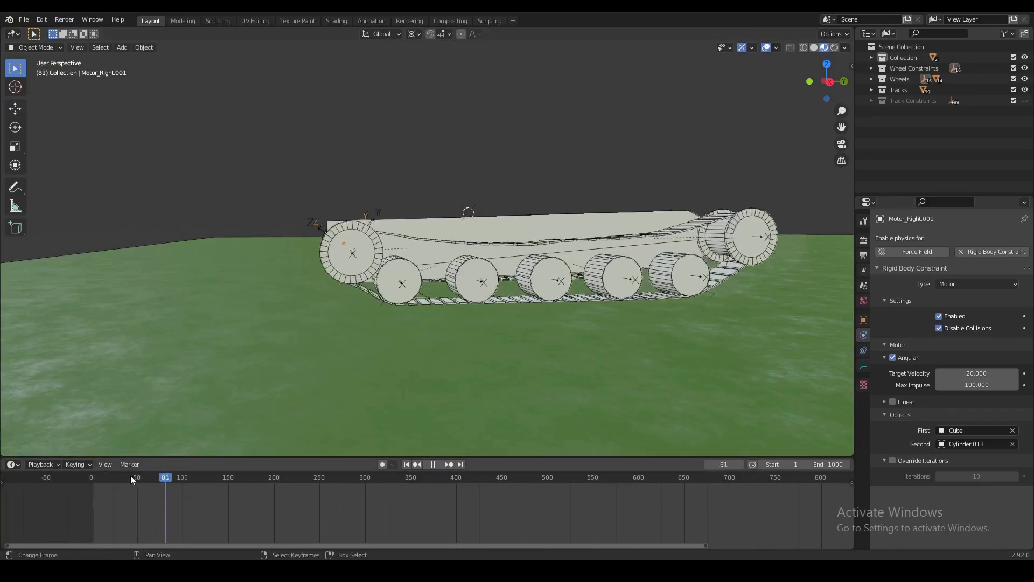
key("Escape")
- Select the far drive wheel, Cylinder.013, to examine its rigid body settings
middle_click_drag(317, 304, 341, 321)
middle_click_drag(560, 363, 498, 306, "shift")
scroll(530, 333, "up", 1)
left_click(338, 232)
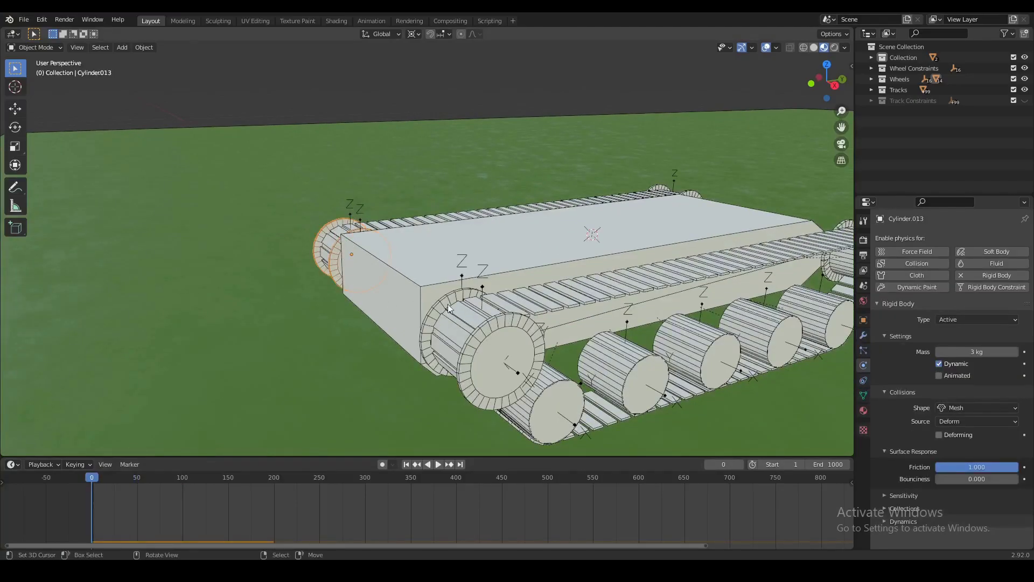
scroll(466, 325, "down", 3)
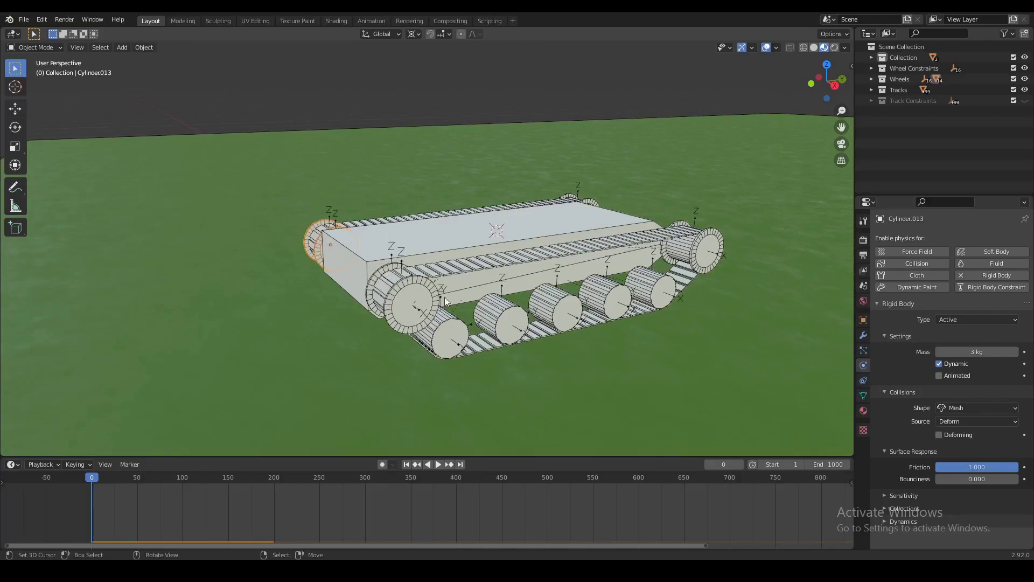
- Select the far-side sprocket's motor constraint, Motor_Right.001, and set its angular target velocity and max impulse to 0
middle_click_drag(331, 383, 350, 324)
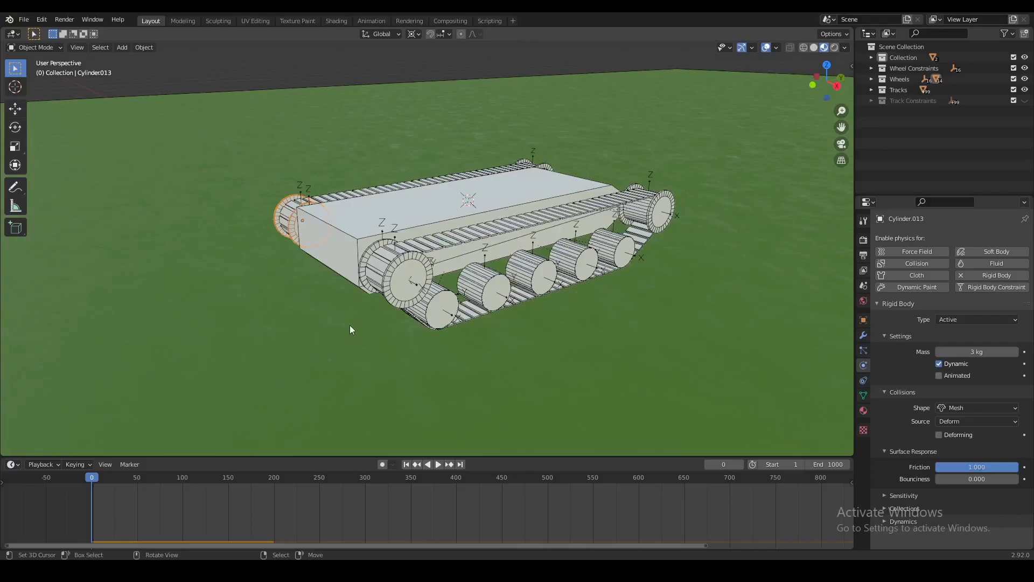
middle_click_drag(335, 217, 339, 223)
left_click(336, 222)
scroll(345, 321, "up", 2)
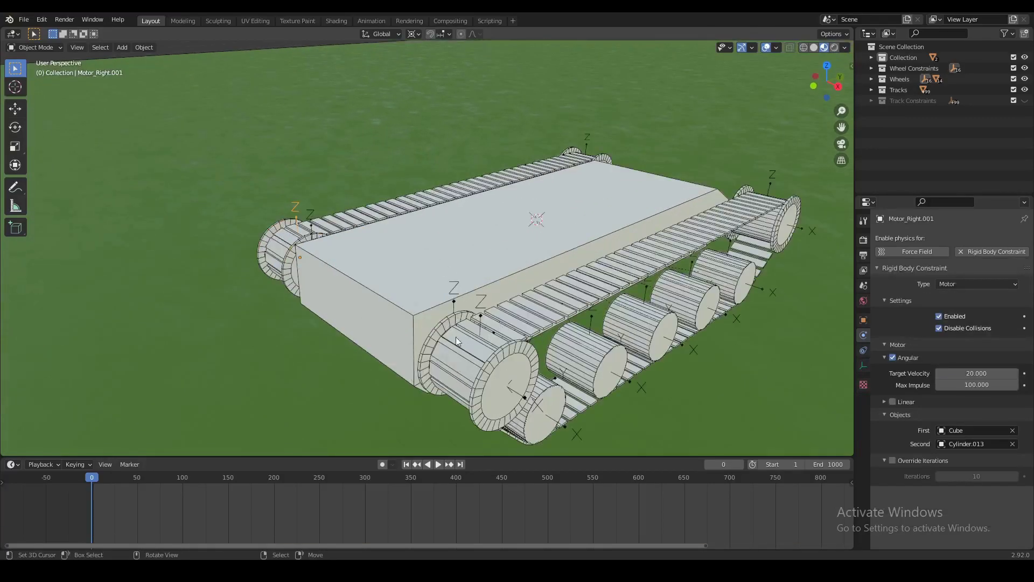
middle_click_drag(416, 284, 406, 267)
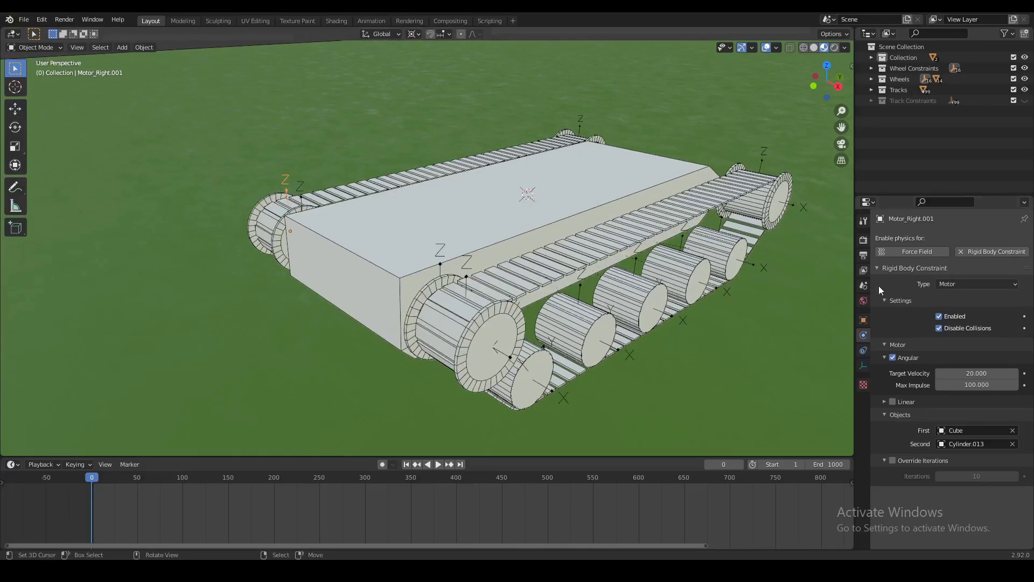
left_click(974, 374)
type("20.00")
key("Return")
left_click(974, 384)
type("0")
key("Return")
- Select the near-side sprocket's motor constraint, Motor_Right.002, and set its angular target velocity and max impulse to 0
left_click(472, 262)
left_click(470, 261, "shift")
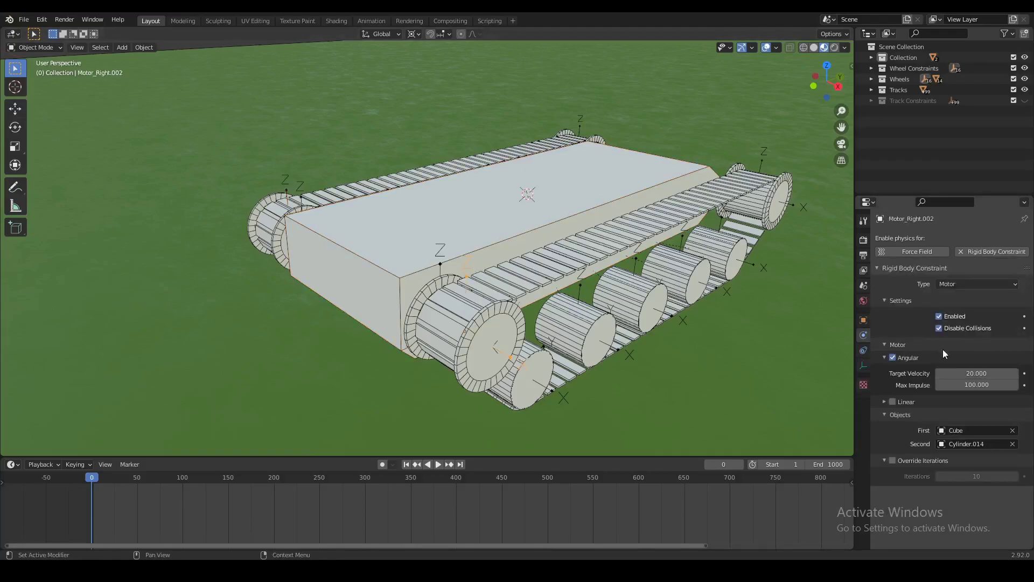
left_click(969, 374)
type("0")
key("Return")
left_click(970, 385)
type("0")
key("Return")
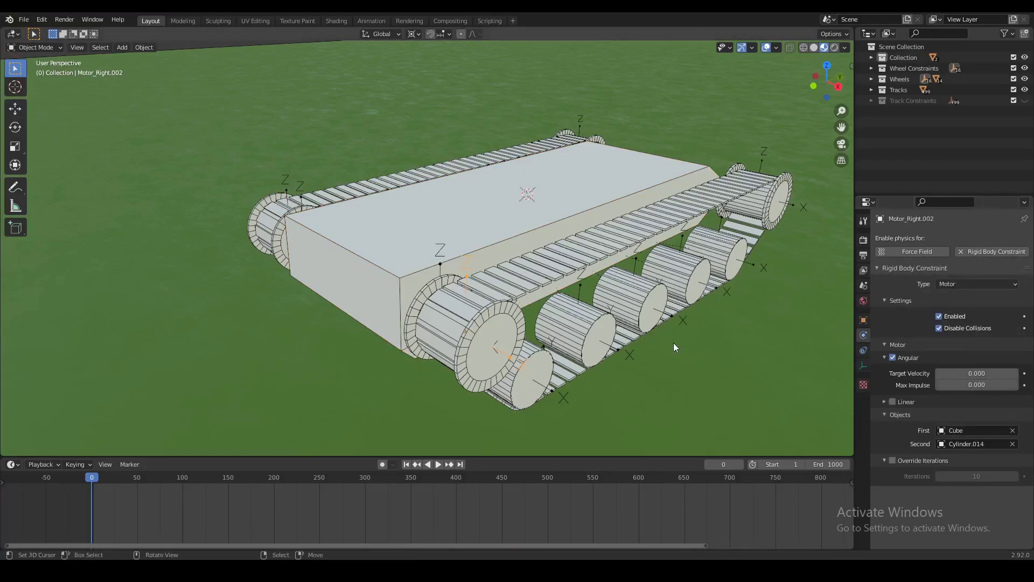
- Simulate past frame 50, return to frame 50 and keyframe Motor_Right.002's target velocity and max impulse at 0
key("space")
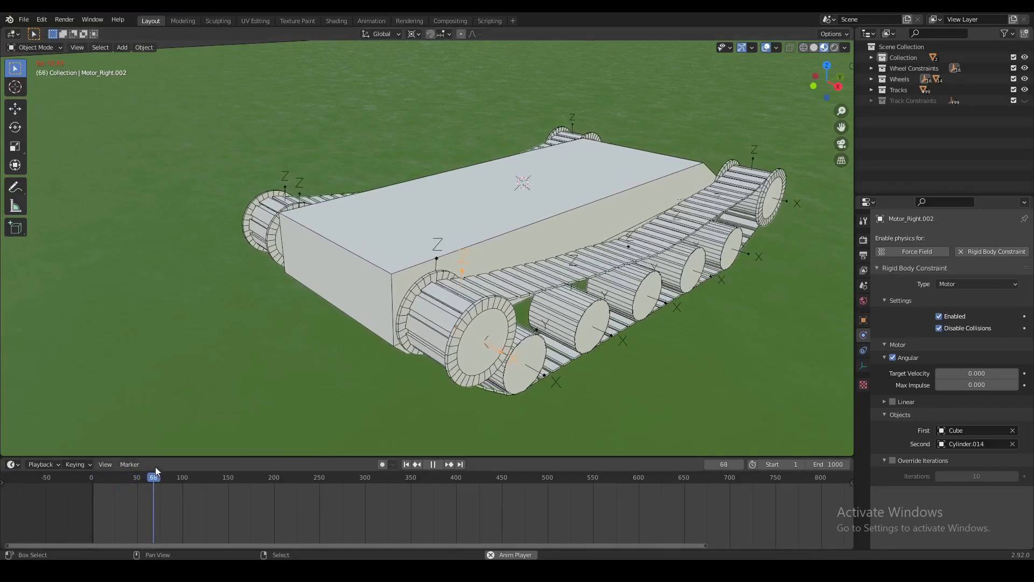
left_click_drag(138, 477, 137, 479)
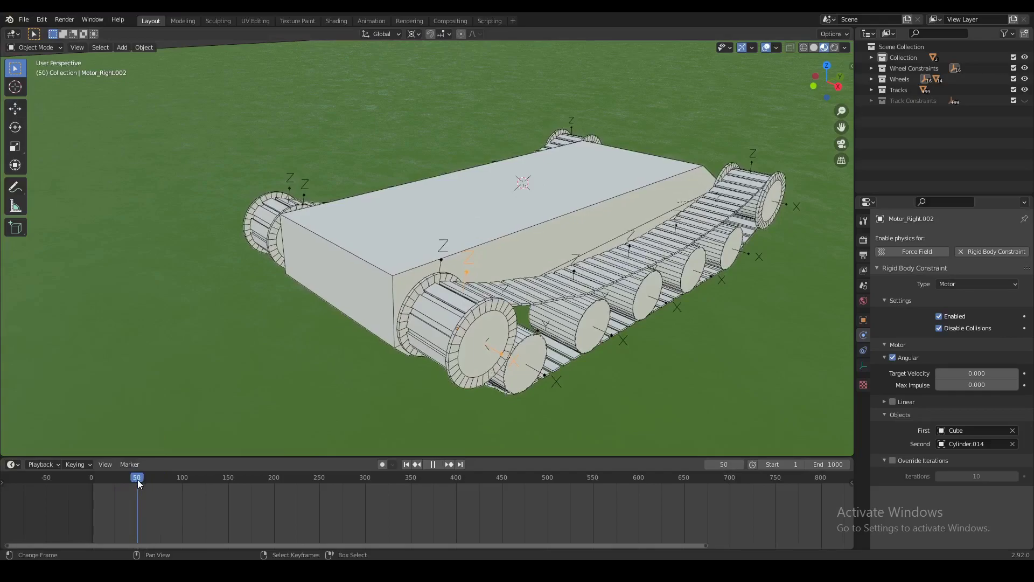
right_click(315, 194)
right_click(477, 264)
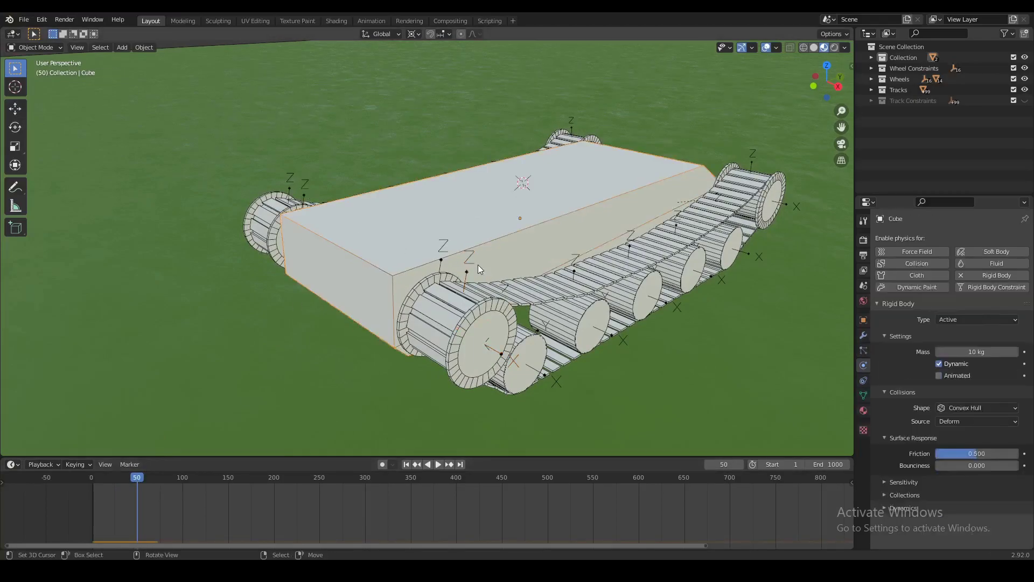
right_click(465, 257, "shift")
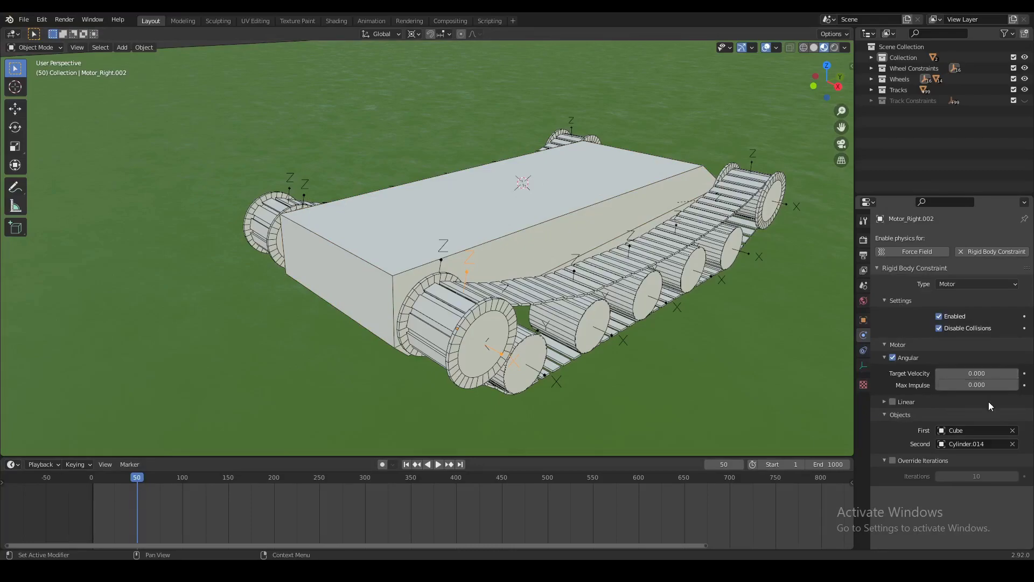
left_click(1025, 373)
left_click(1025, 384)
- Keyframe the target velocity and max impulse of Motor_Right.001 at 0 on frame 50
left_click(284, 179)
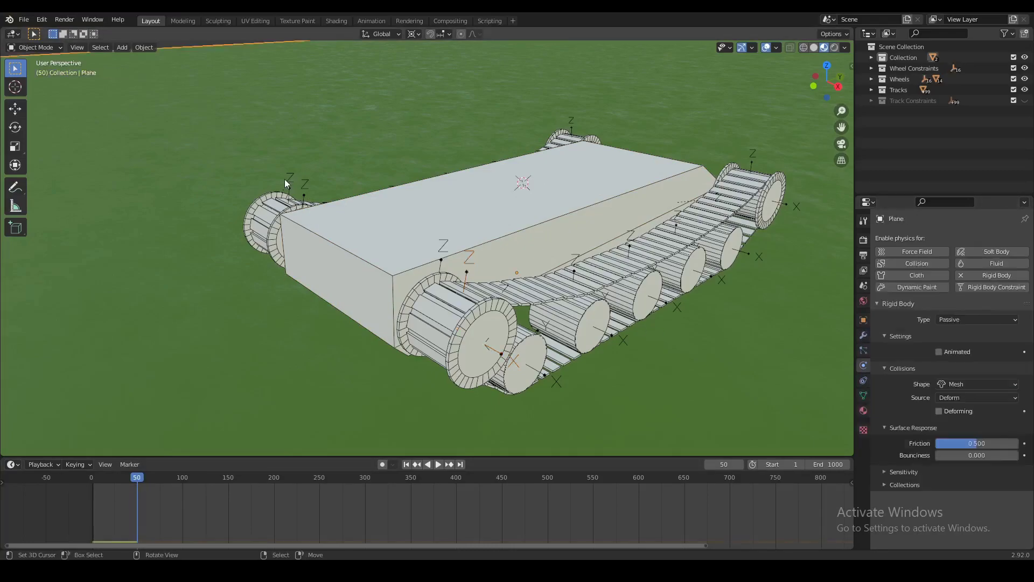
left_click(288, 179)
left_click(1025, 373)
left_click(1024, 384)
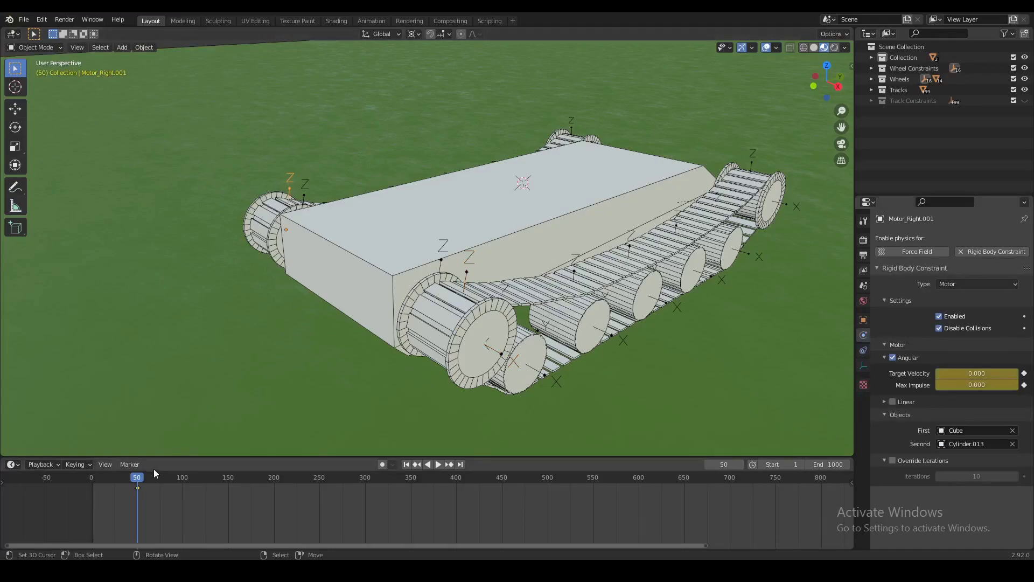
- On frame 51, set Motor_Right.001's target velocity to 20 and max impulse to 100, and keyframe both values
left_click_drag(137, 478, 138, 479)
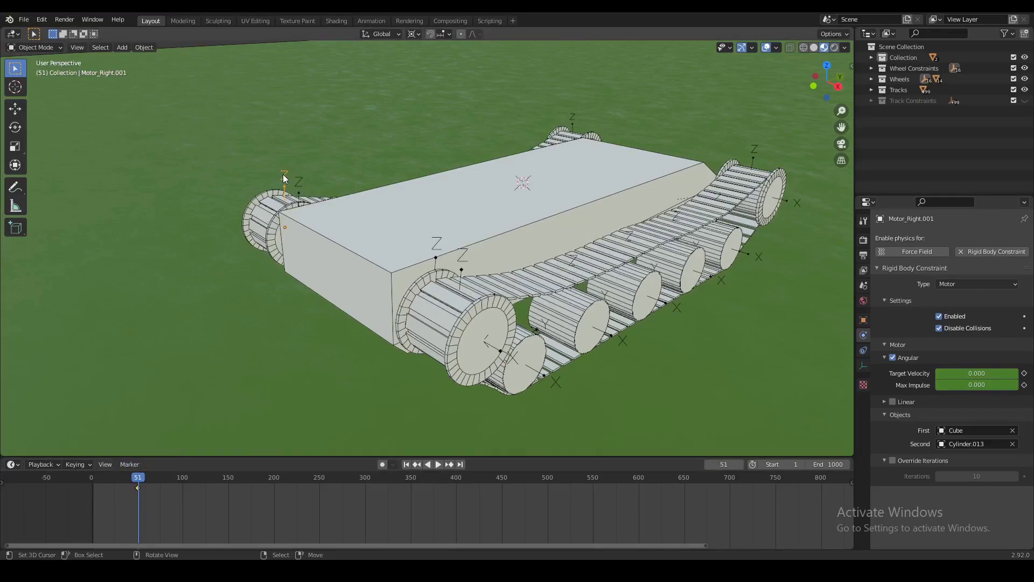
left_click(964, 373)
type("0.0")
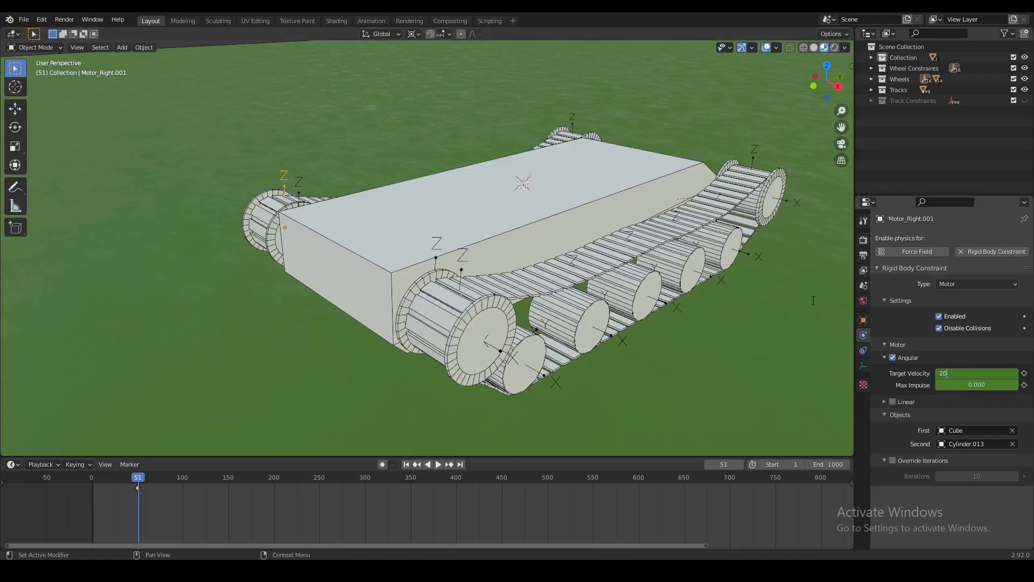
key("Tab")
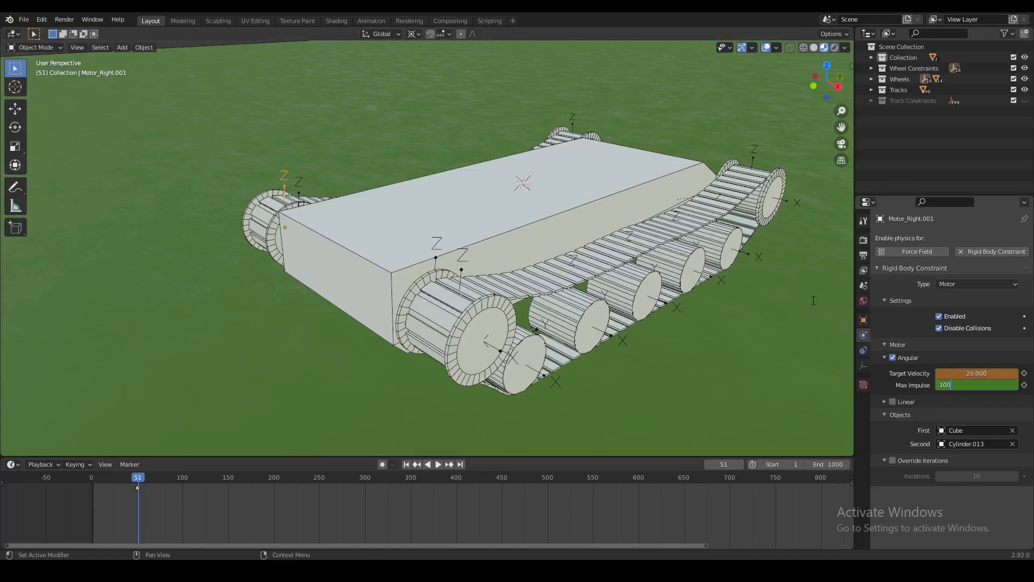
type("100")
key("Return")
left_click(1024, 373)
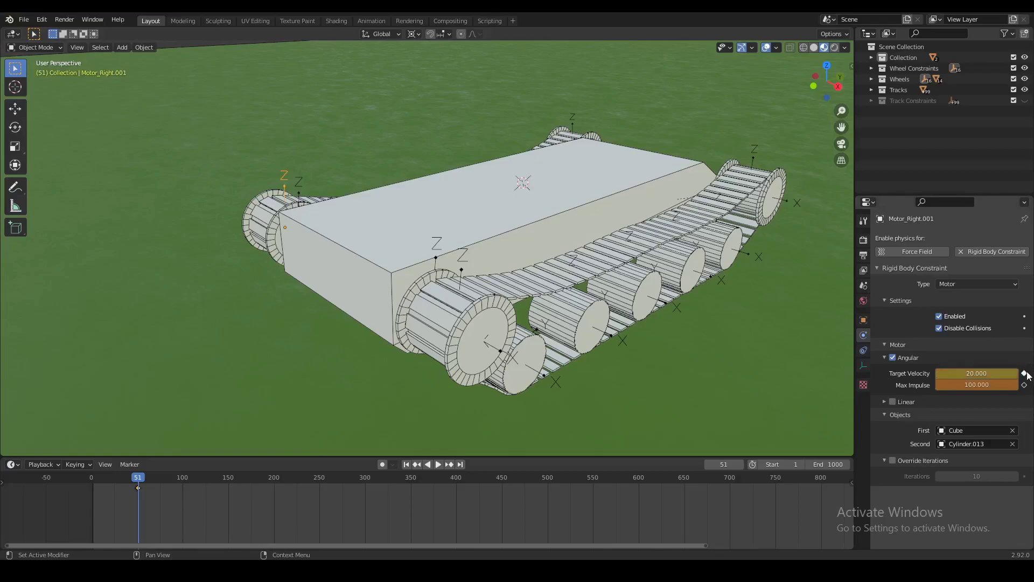
left_click(1024, 384)
- On frame 51, set Motor_Right.002's target velocity to 20 and max impulse to 100, and keyframe both values
left_click(458, 263)
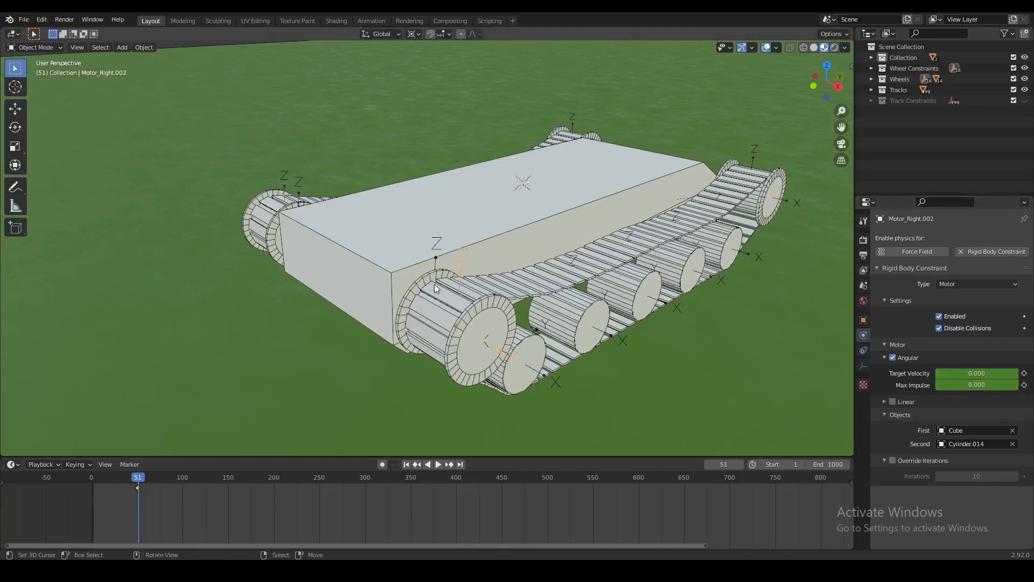
double_click(973, 373)
type("20")
key("Tab")
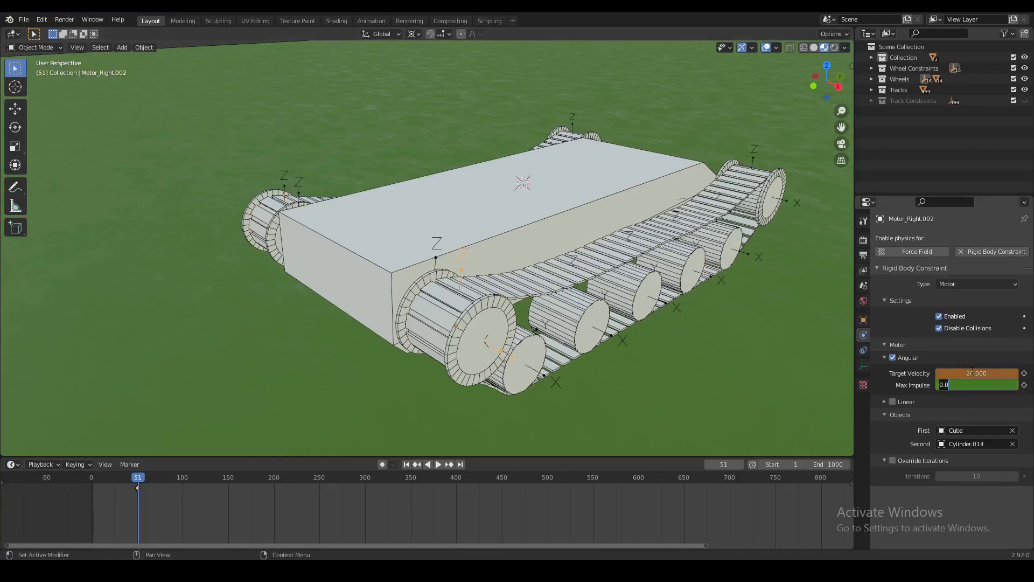
type("100")
key("Return")
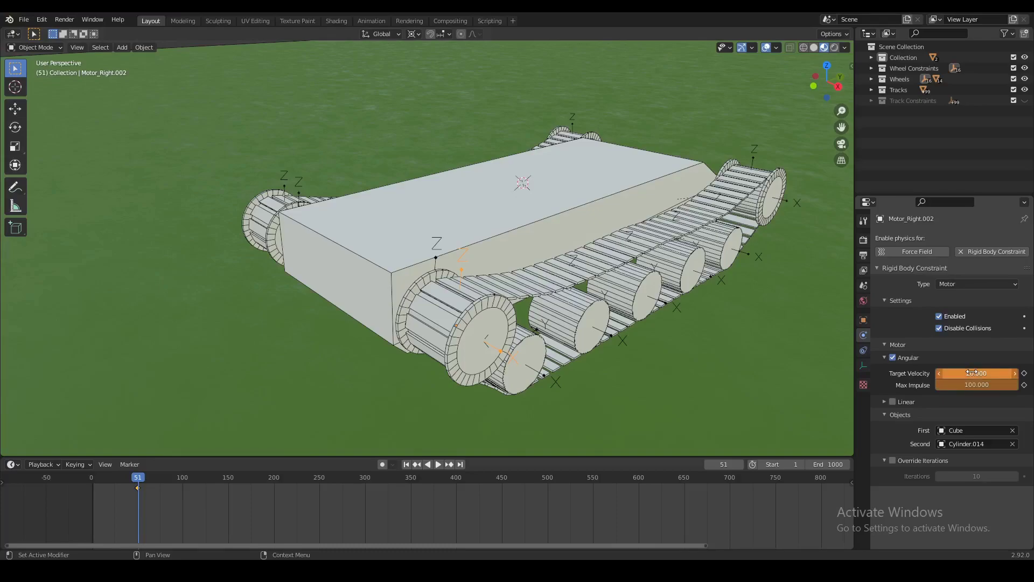
left_click(1024, 373)
left_click(1024, 384)
- Play the simulation with the keyframed motors from frame 0, stop it and return to frame 0
left_click_drag(137, 477, 69, 474)
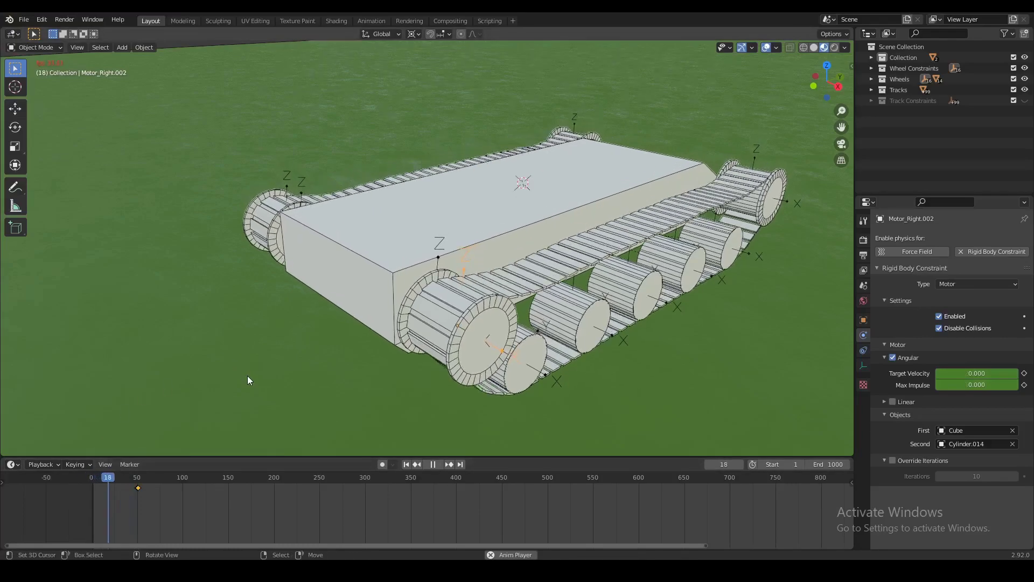
scroll(321, 343, "down", 8)
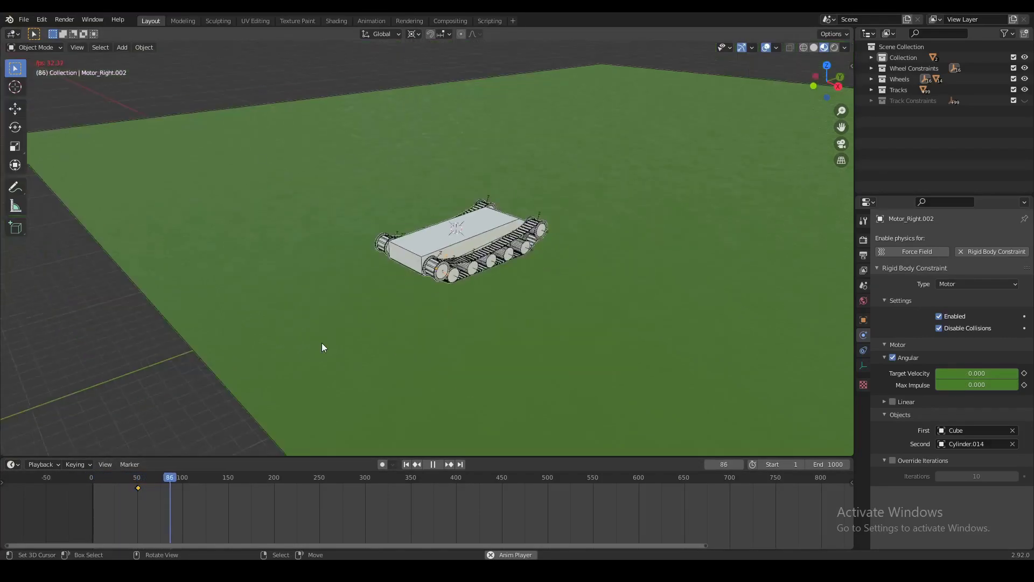
scroll(414, 294, "up", 6)
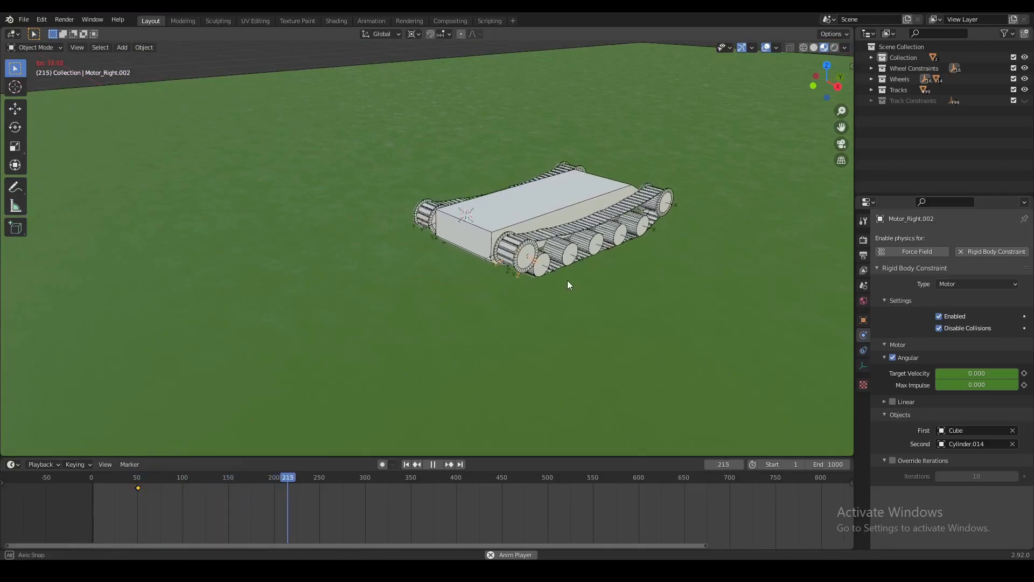
key("space")
left_click_drag(214, 484, 69, 460)
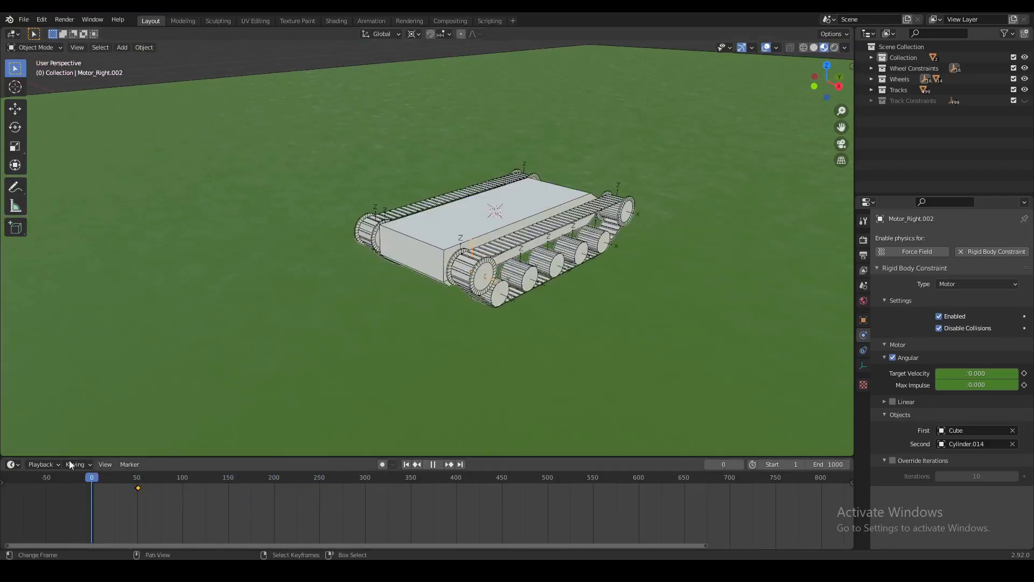
- Replay the keyframed drive, stop it and go to frame 250, viewing the tank end-on along its tracks
key("space")
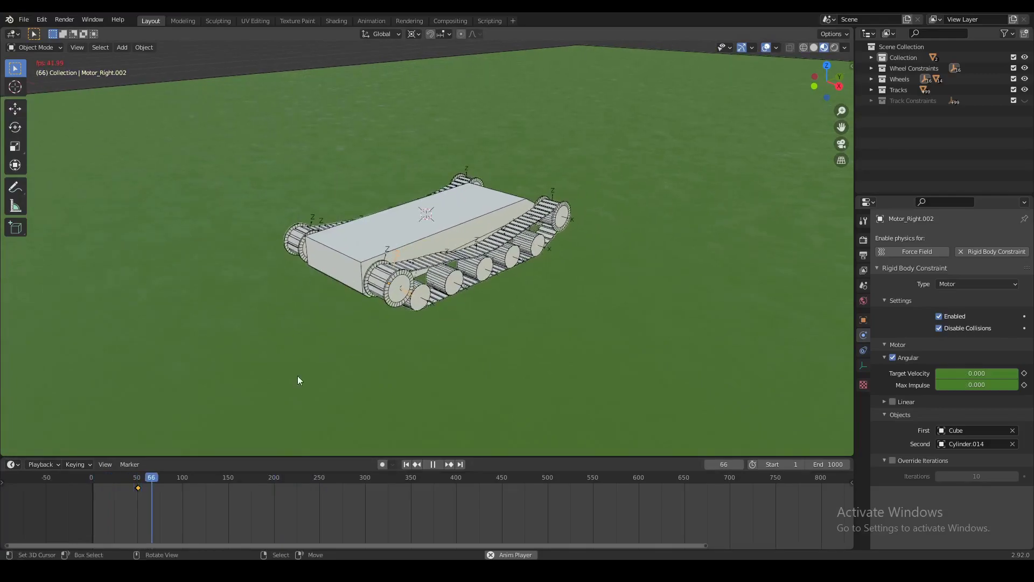
middle_click_drag(379, 336, 399, 325, "shift")
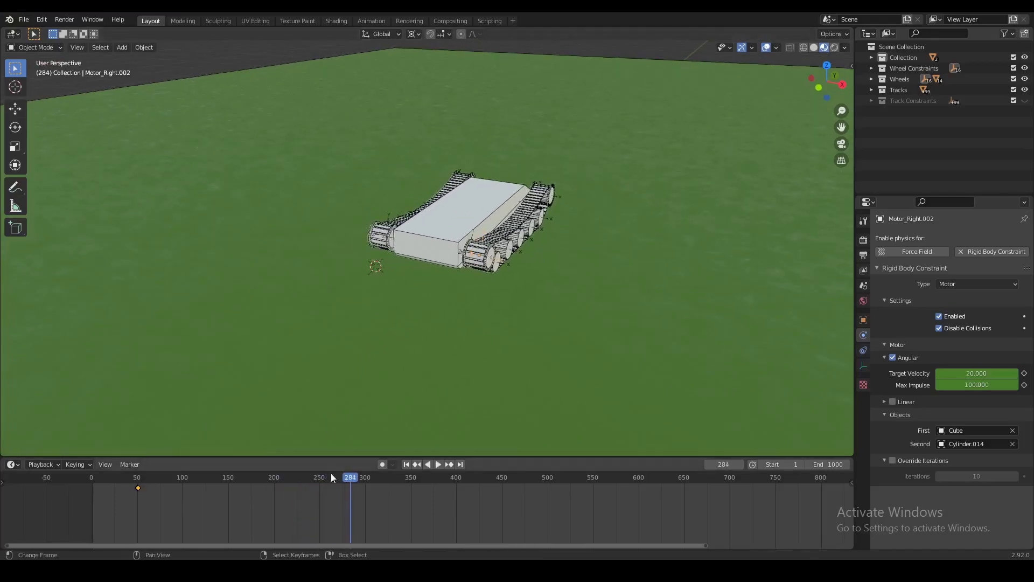
mouse_move(331, 474)
left_mouse_down()
mouse_move(286, 479)
mouse_move(319, 485)
left_mouse_up()
key("space")
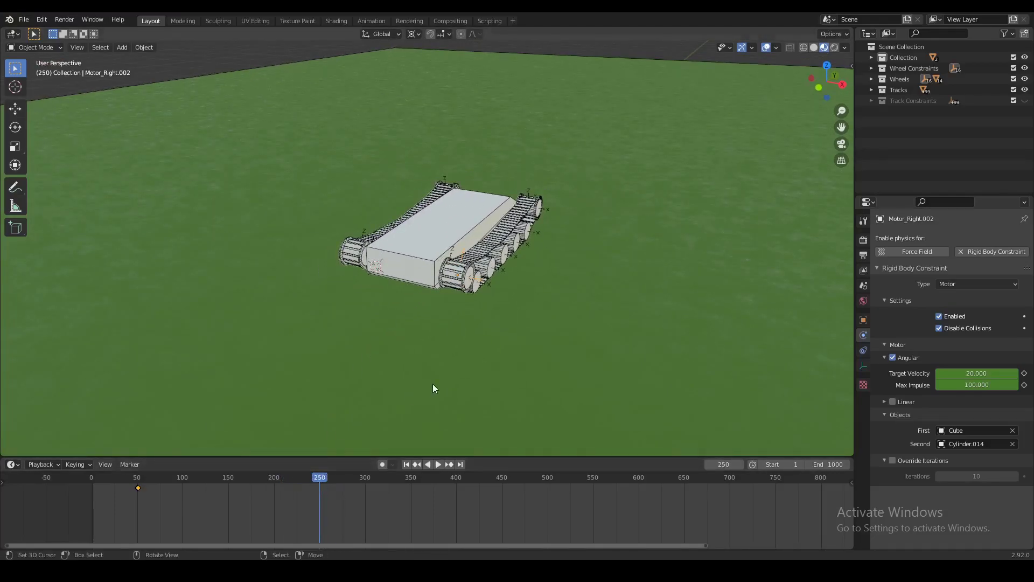
middle_click_drag(432, 384, 460, 342)
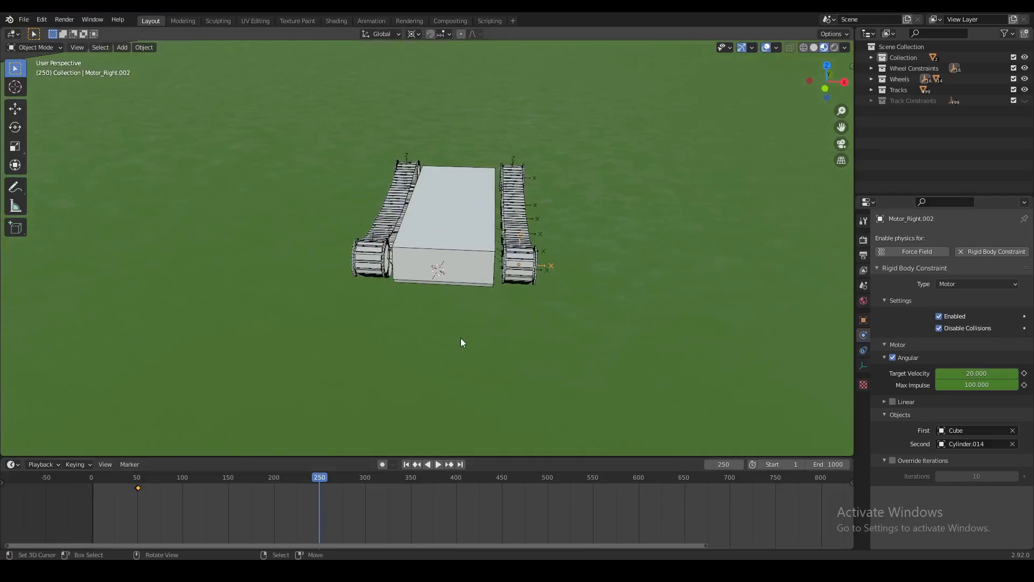
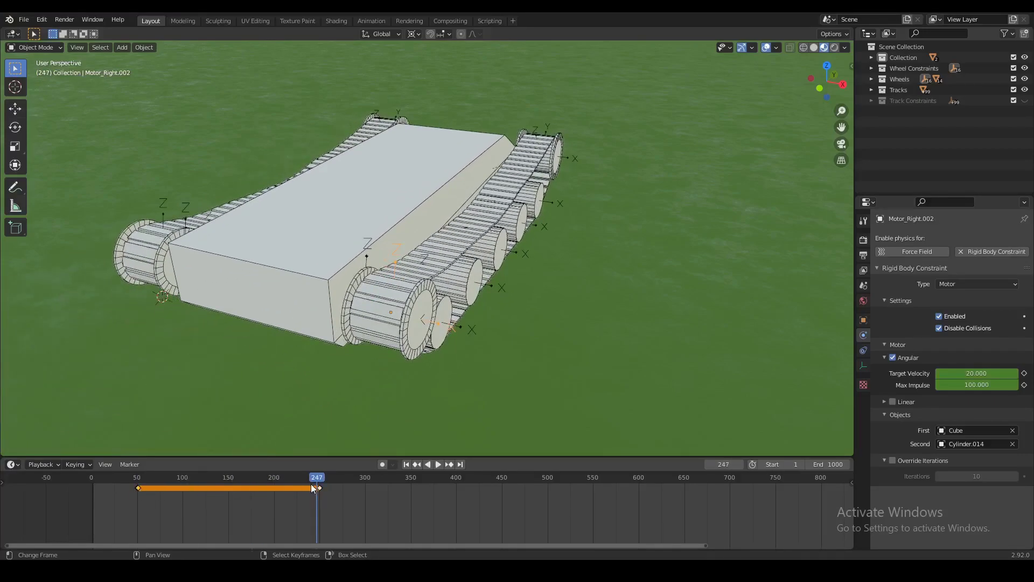
- On frame 251, set Motor_Right.002's target velocity to -20 and keyframe it together with the max impulse of 100
key("space")
left_click(319, 478)
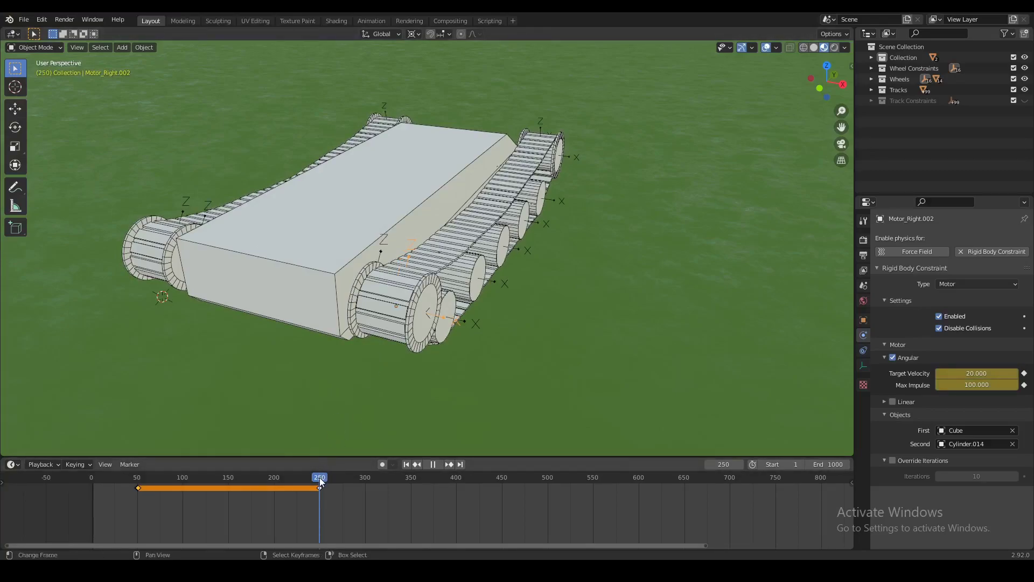
left_click(321, 478)
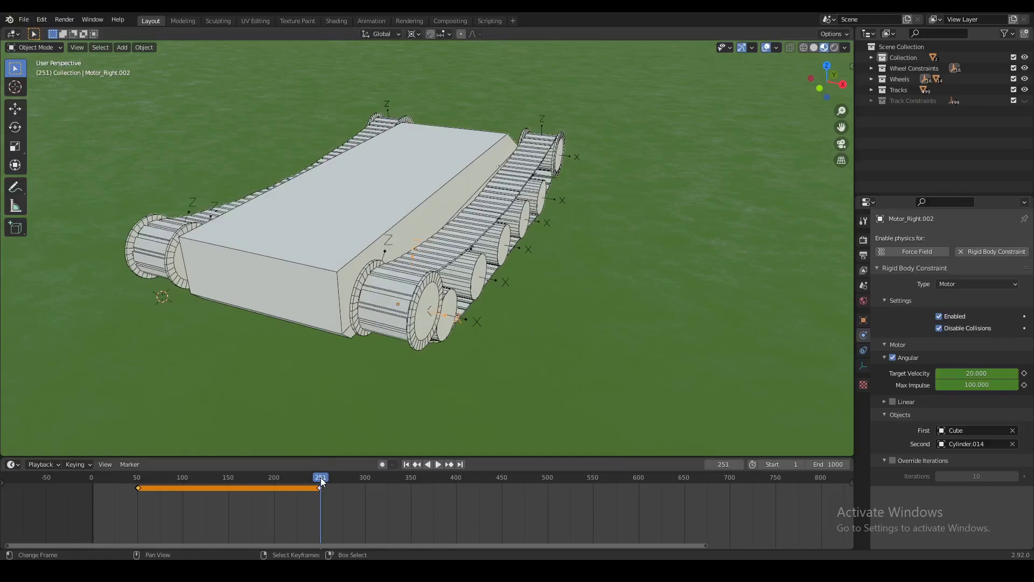
left_click(976, 373)
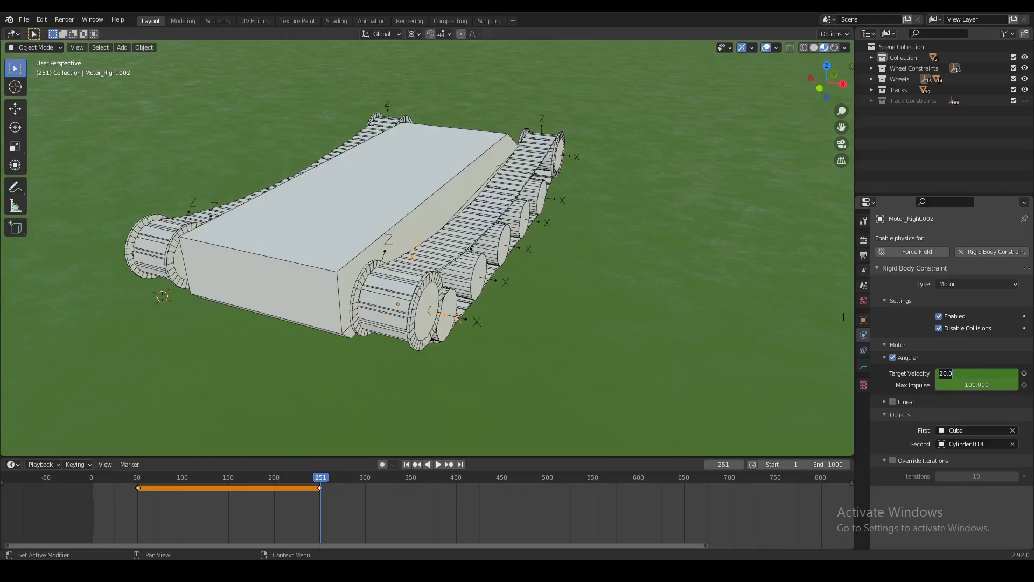
key("Return")
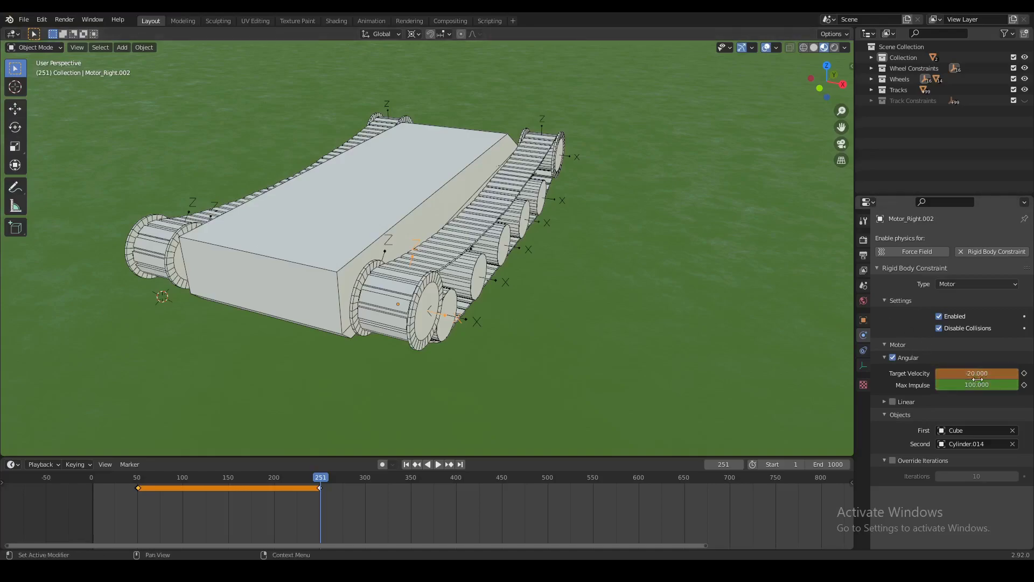
left_click(1024, 373)
left_click(1024, 385)
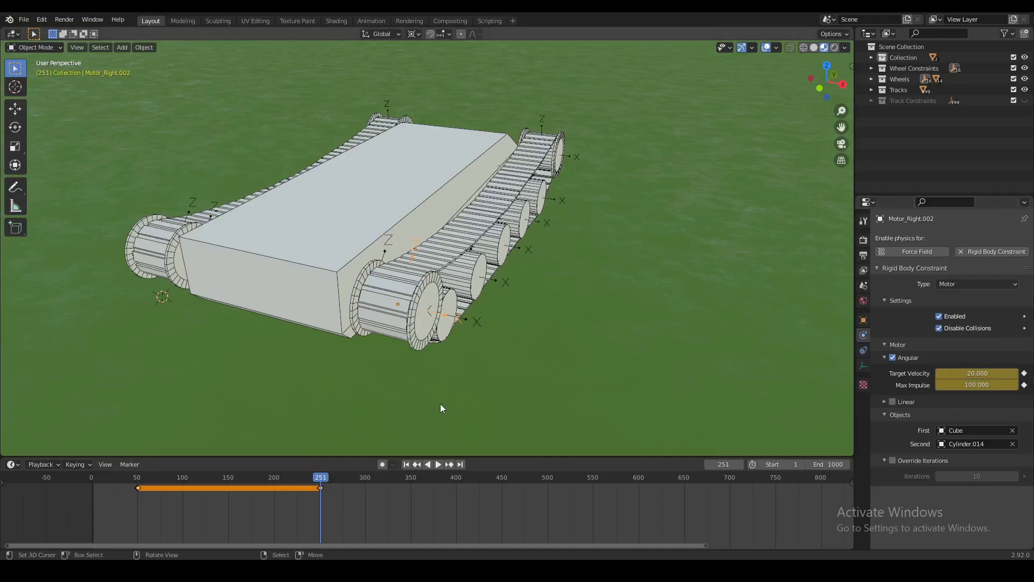
- On frame 350, keyframe Motor_Right.002's target velocity of -20 and max impulse of 100
scroll(319, 415, "down", 2)
left_click_drag(323, 475, 299, 481)
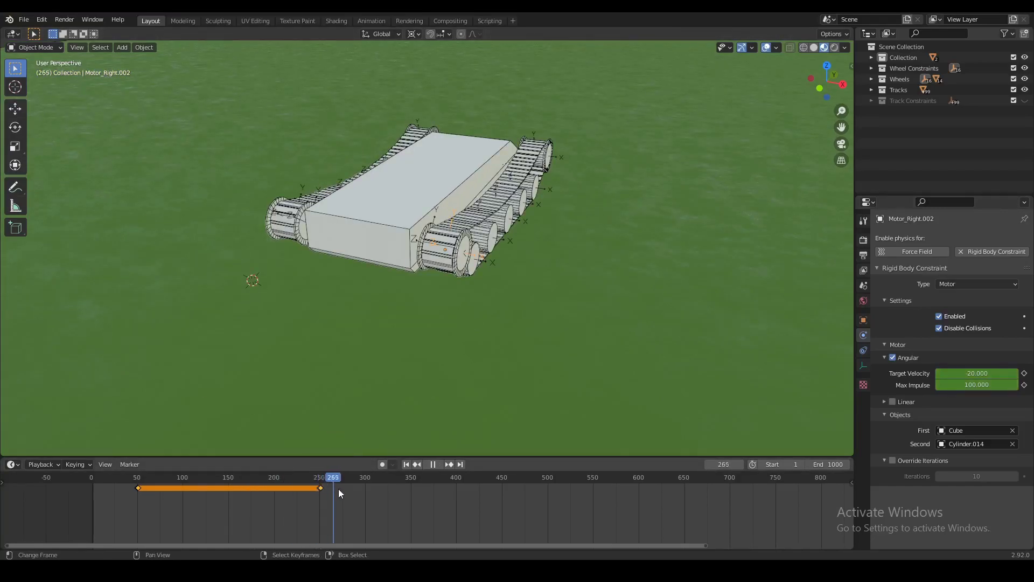
left_click_drag(366, 493, 410, 497)
left_click(1024, 373)
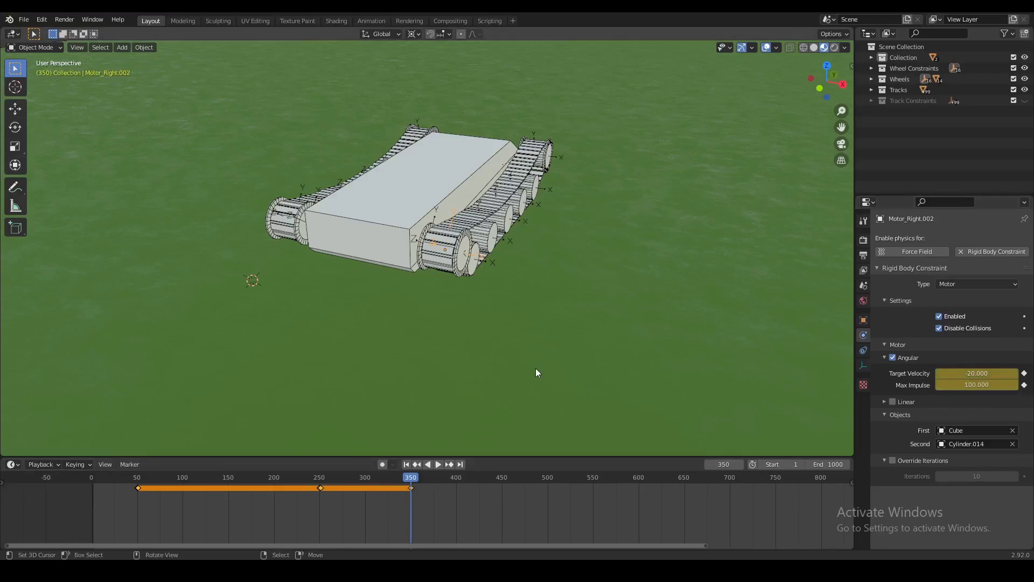
- On frame 351, set Motor_Right.002's target velocity to 20 and keyframe both the velocity and the max impulse of 100
left_click_drag(411, 476, 218, 462)
scroll(338, 393, "down", 4)
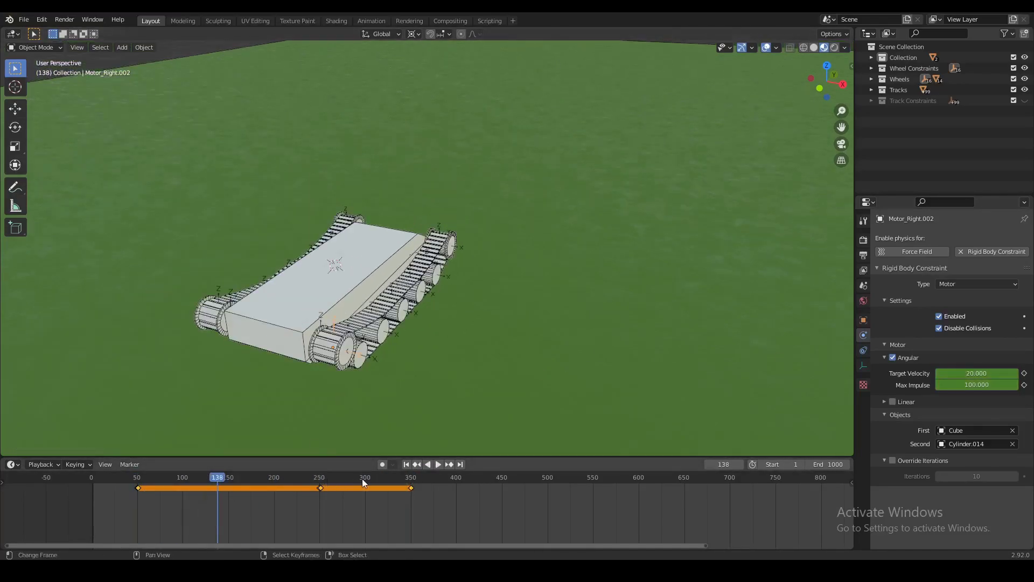
left_click_drag(412, 486, 410, 481)
scroll(411, 415, "up", 6)
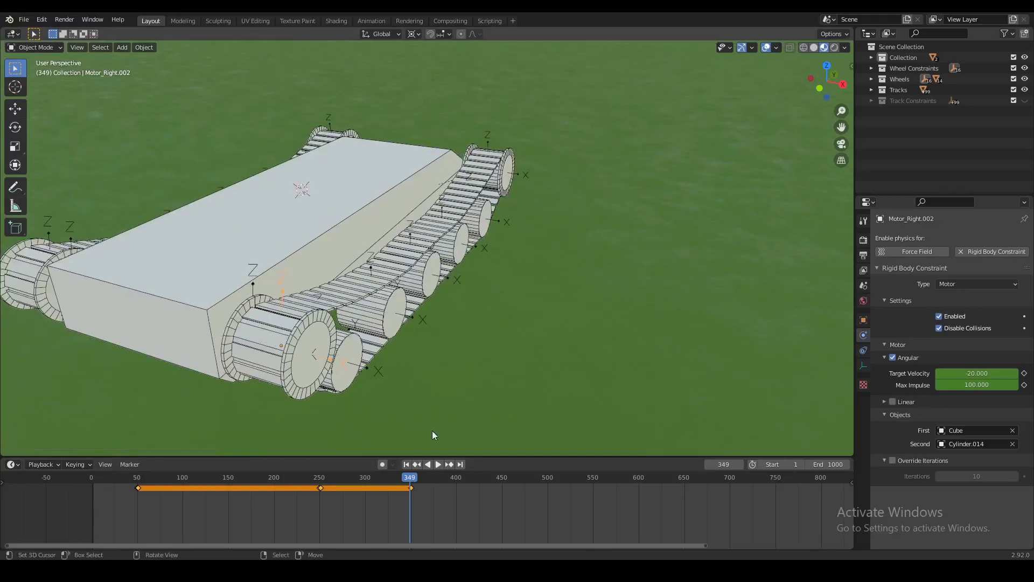
left_click_drag(409, 479, 411, 483)
key("space")
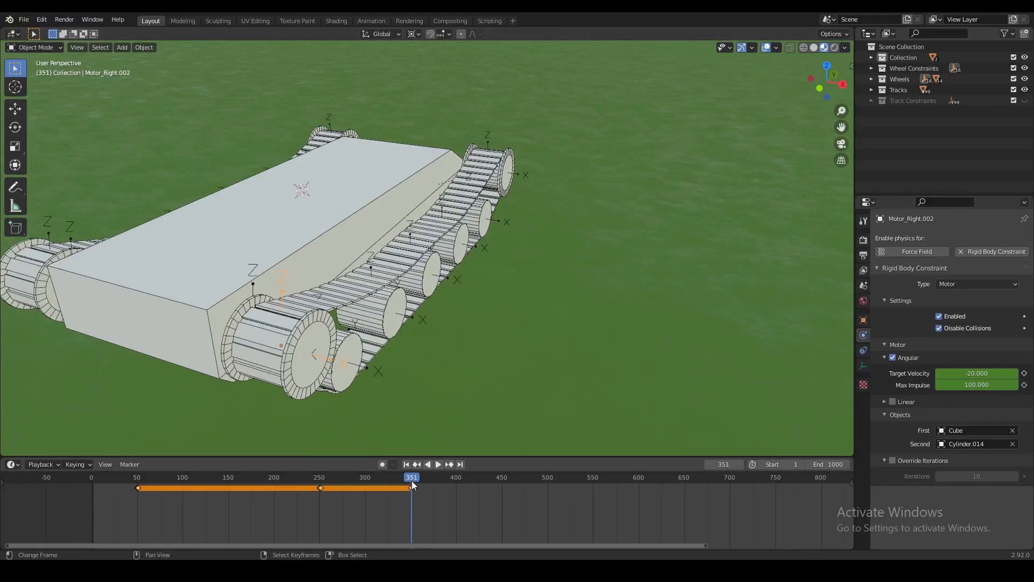
left_click(948, 372)
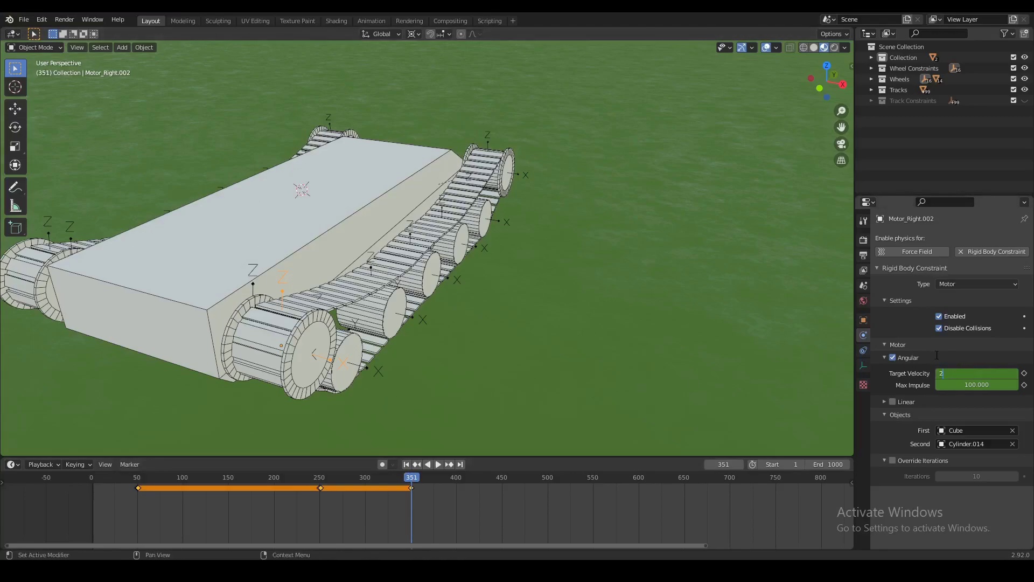
left_click(1024, 373)
left_click(1024, 385)
- Play the simulation from the start, follow the tank through its turn from farther away, and stop playback
left_click_drag(412, 479, 79, 475)
left_click(438, 465)
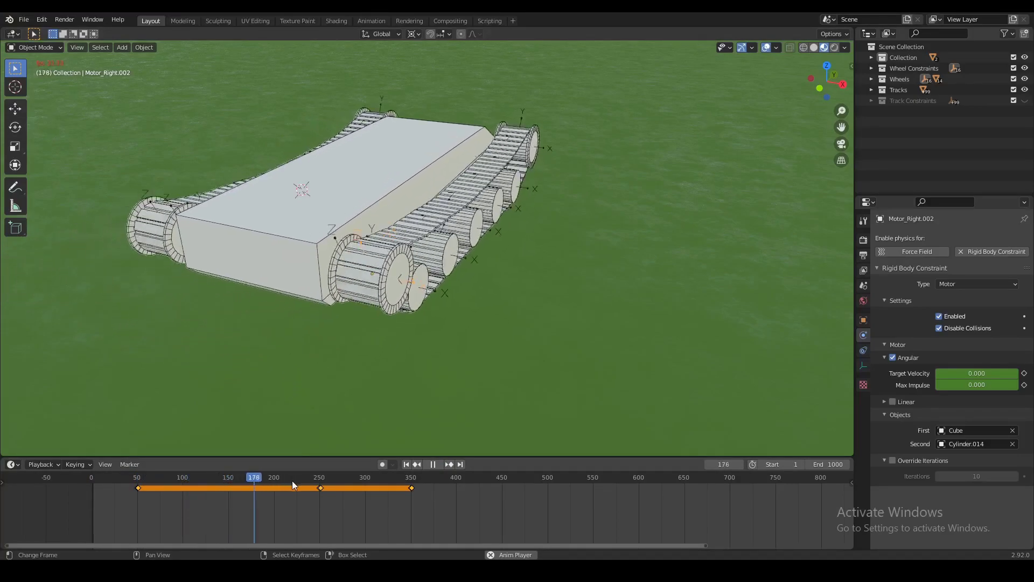
scroll(309, 487, "down", 1)
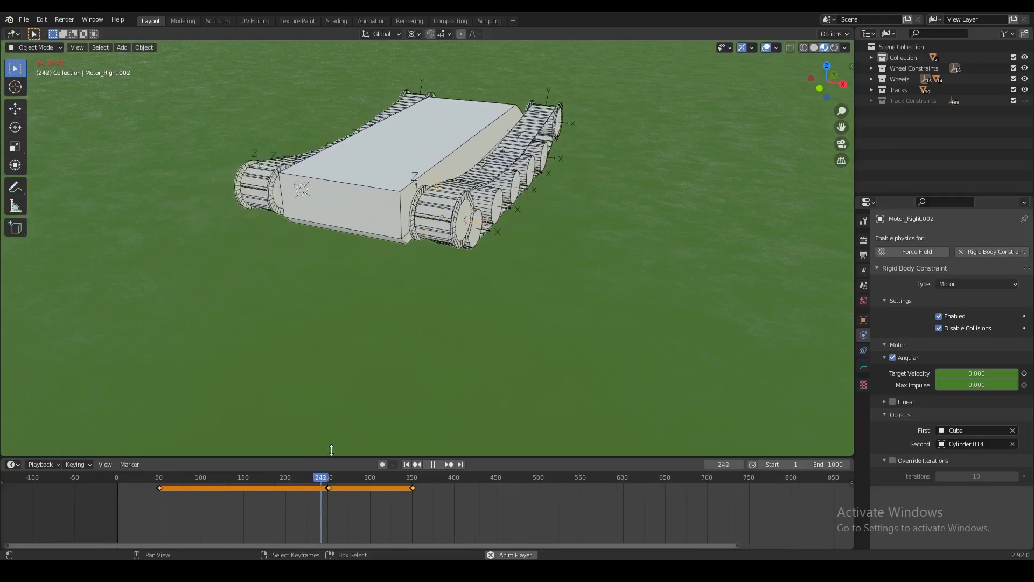
middle_click_drag(376, 382, 390, 295)
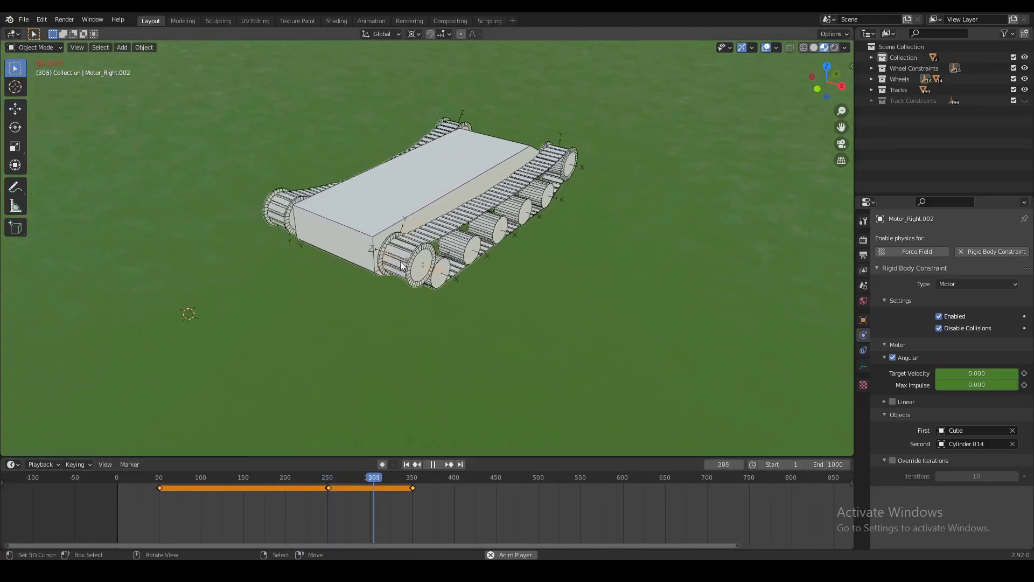
scroll(431, 278, "down", 1)
middle_click_drag(453, 284, 453, 261)
scroll(457, 269, "down", 2)
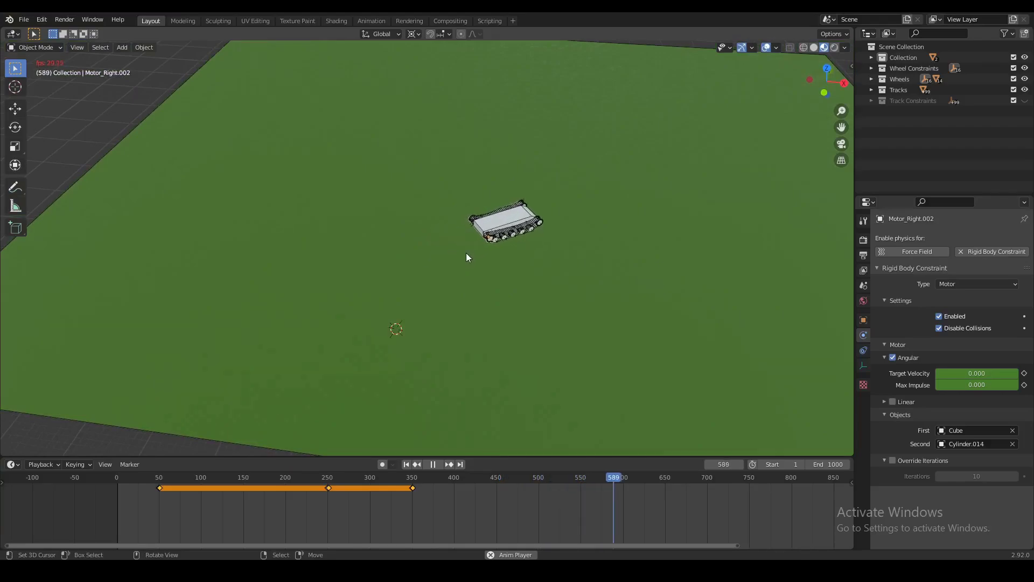
key("space")
- Go back to about frame 291 and examine the tank's orientation during the turn from several angles
middle_click_drag(454, 291, 479, 287)
left_click_drag(395, 477, 362, 477)
middle_click_drag(386, 384, 394, 317, "shift")
scroll(392, 337, "up", 4)
scroll(420, 331, "up", 1)
middle_click_drag(476, 283, 445, 276)
scroll(446, 280, "up", 1)
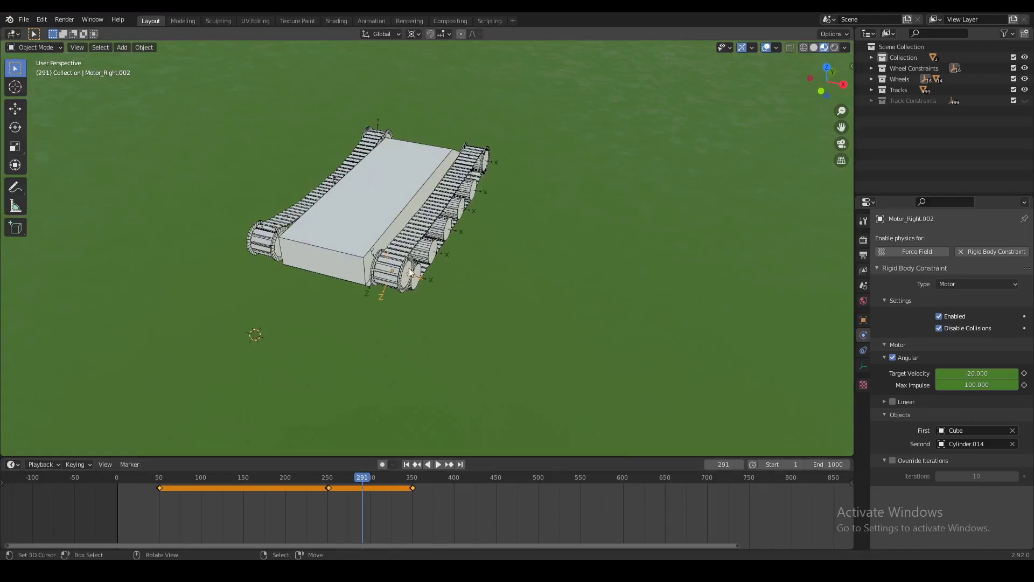
scroll(389, 415, "down", 4)
- Move Motor_Right.002's keyframes at frames 350 and 351 about 15 frames earlier to shorten the turn
left_click(409, 493)
left_click(412, 489)
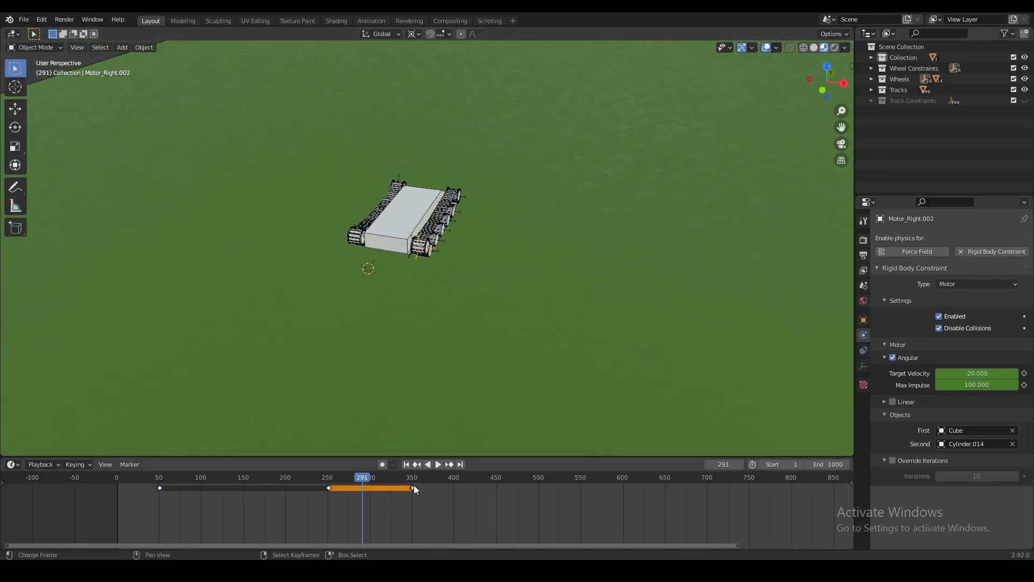
left_click_drag(412, 489, 400, 489)
- Replay the simulation with the shortened turn and examine the tank's path across the ground
middle_click_drag(395, 261, 434, 255)
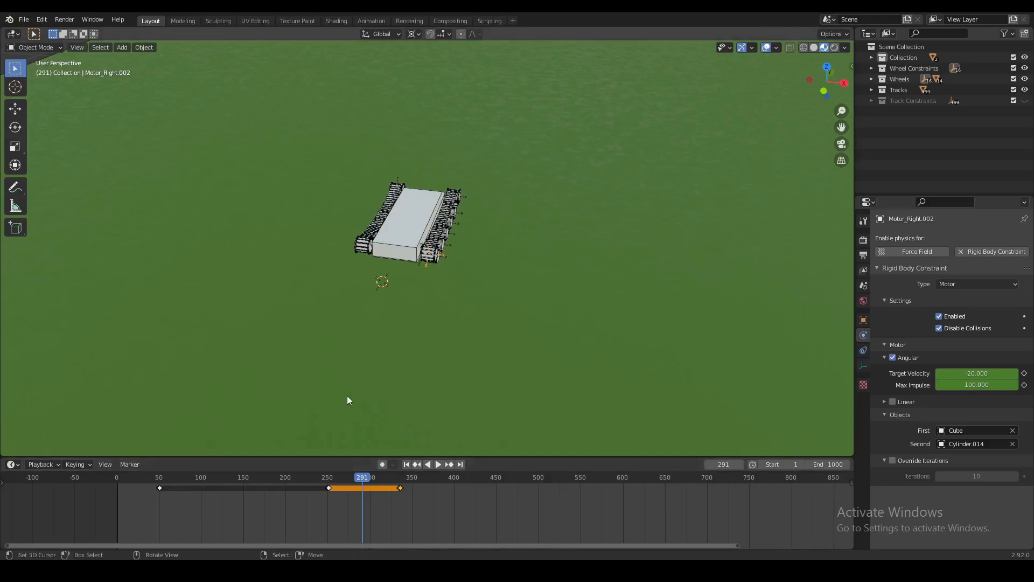
key("space")
left_click_drag(383, 482, 350, 480)
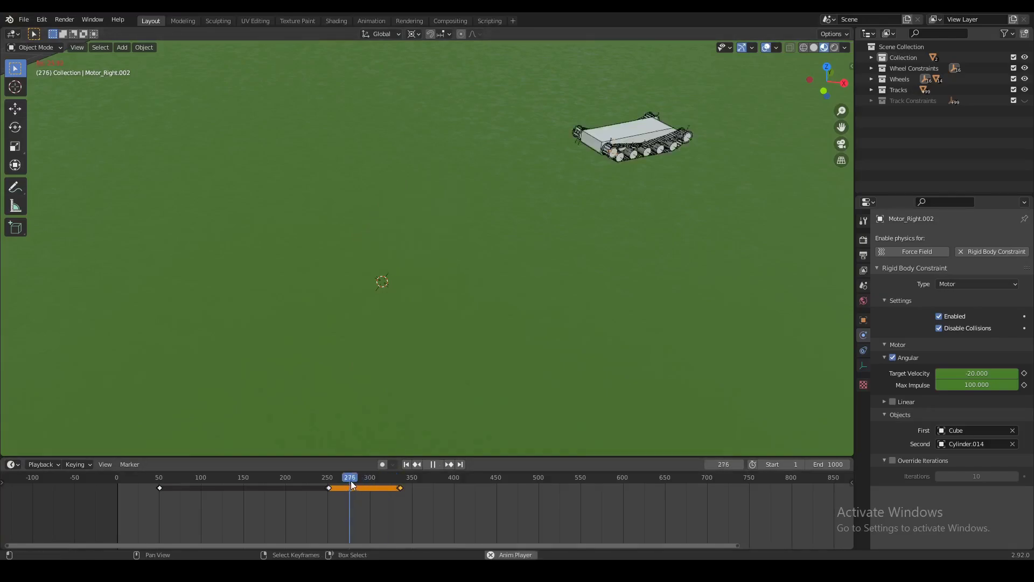
key("shift+Left")
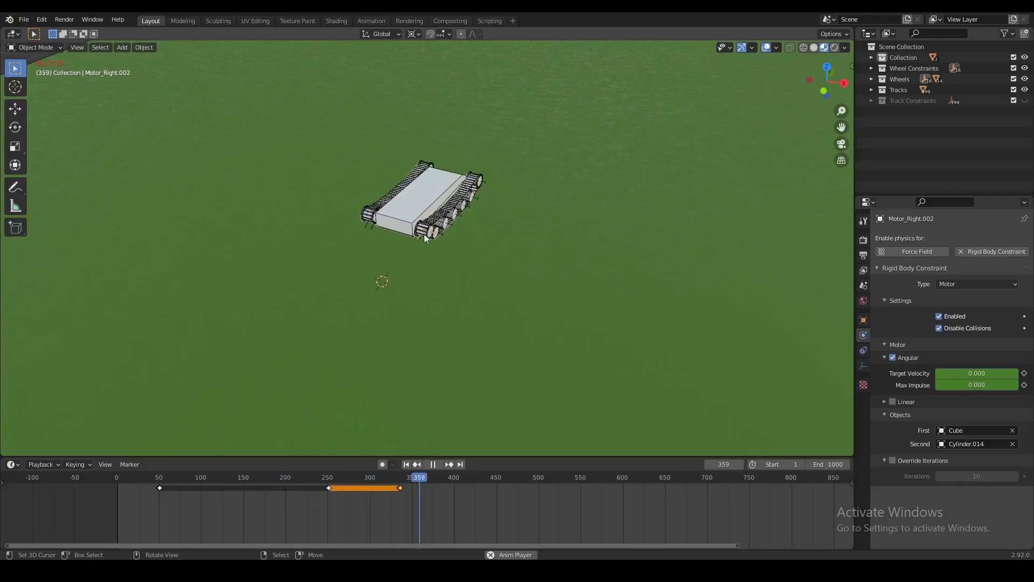
middle_click_drag(456, 249, 464, 305)
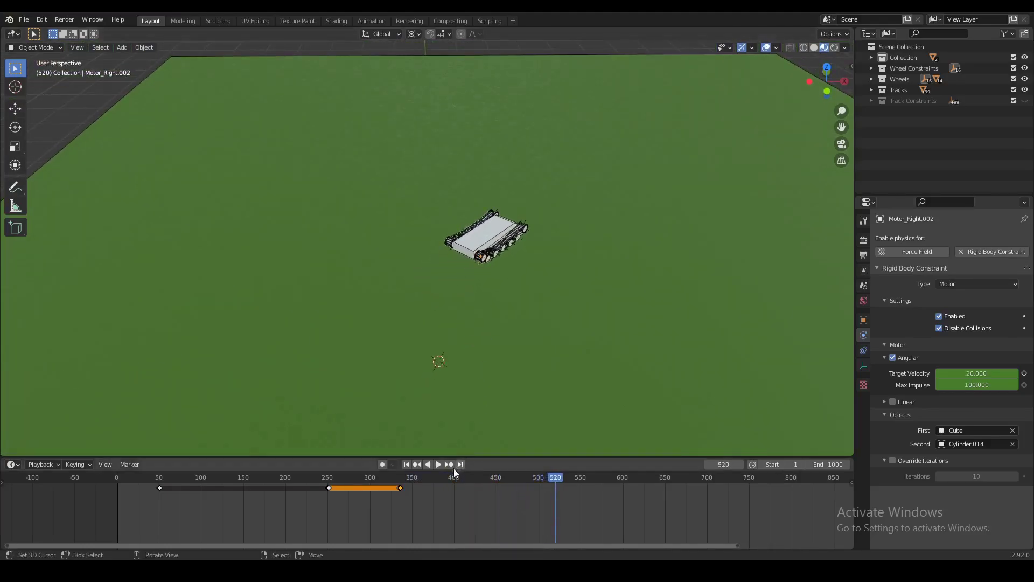
- Select Motor_Right.001 and, on frame 500, keyframe its target velocity of 20 and max impulse of 100
left_click_drag(429, 477, 508, 475)
key("space")
scroll(473, 327, "up", 3)
scroll(491, 261, "down", 2)
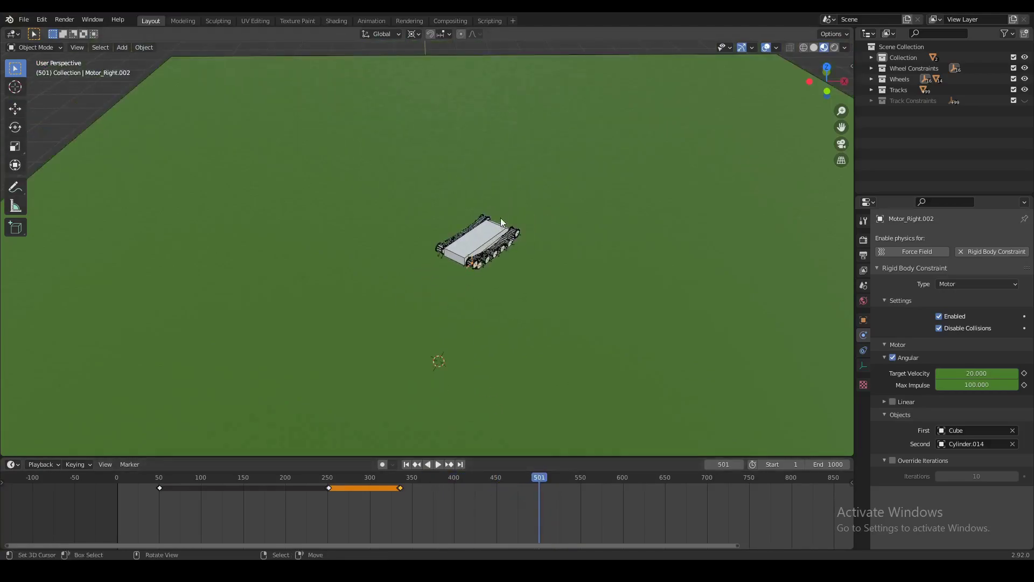
scroll(438, 280, "up", 2)
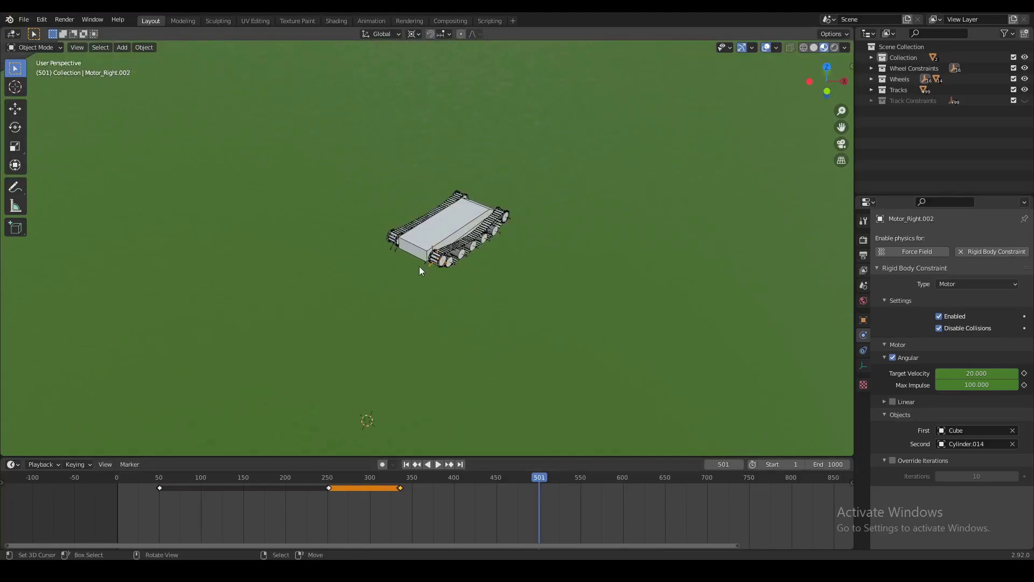
scroll(471, 231, "up", 1)
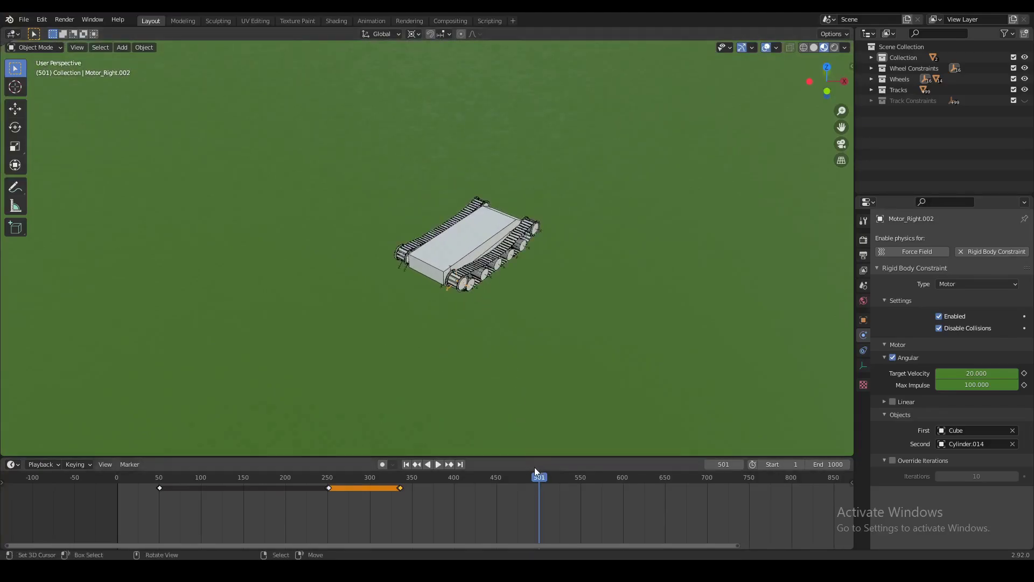
key("Escape")
scroll(402, 299, "up", 2)
left_click(386, 286)
mouse_move(386, 286)
middle_mouse_down()
mouse_move(413, 299)
mouse_move(425, 284)
mouse_move(379, 270)
middle_mouse_up()
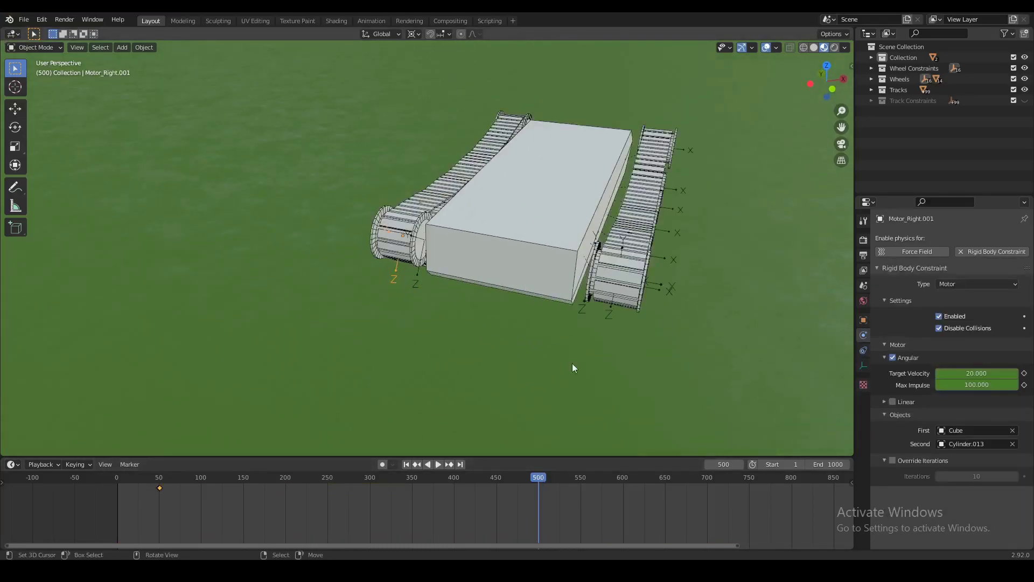
left_click(1024, 373)
left_click(1024, 385)
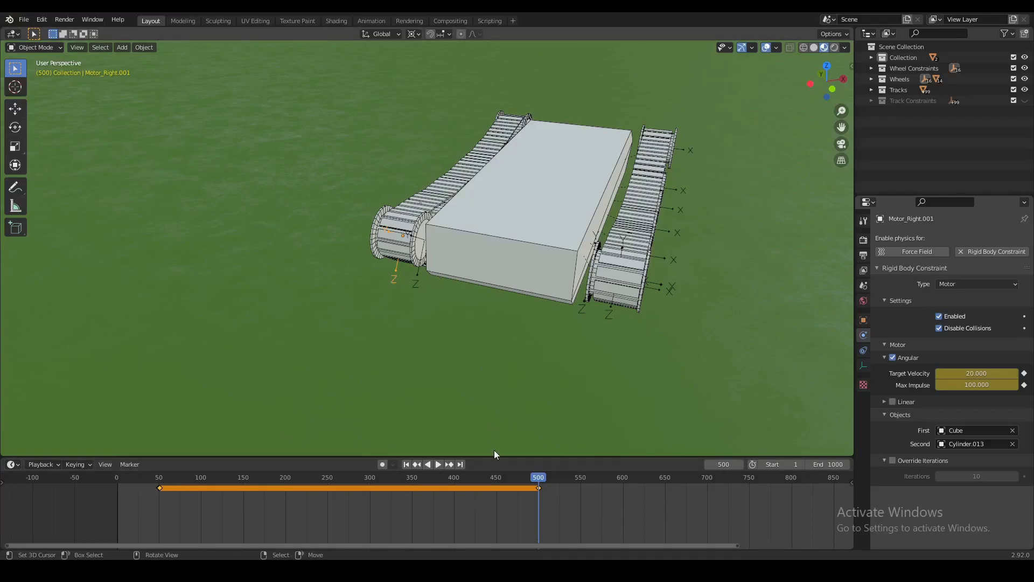
- On frame 501, set Motor_Right.001's target velocity to -20 and keyframe it together with the max impulse of 100
key("space")
key("space")
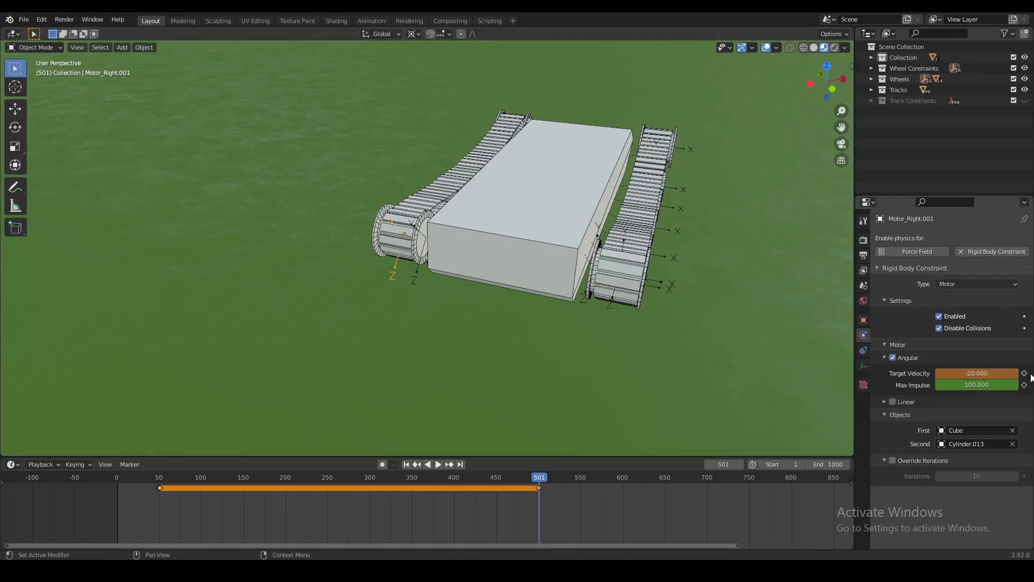
left_click(1024, 385)
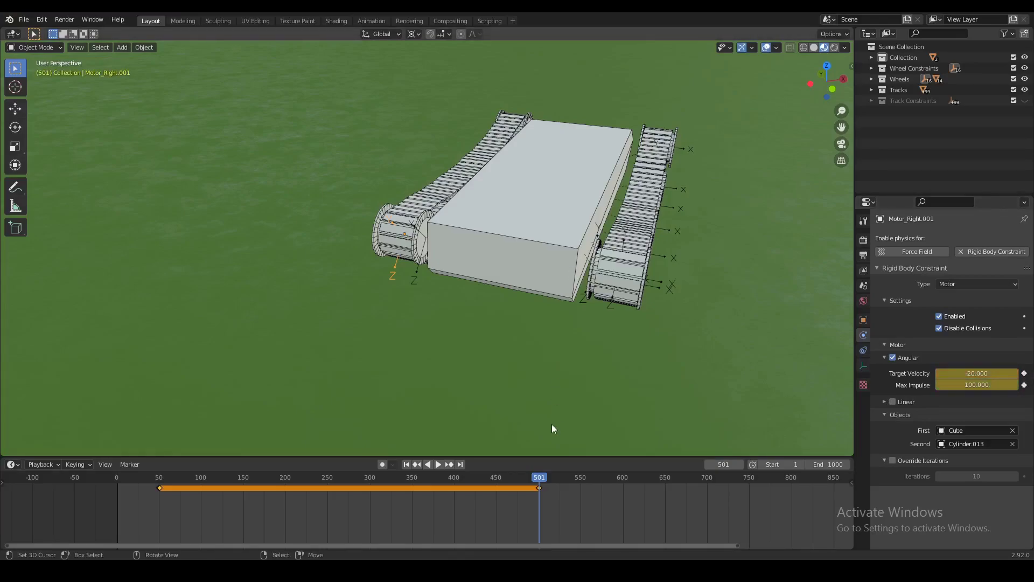
- On frame 600, keyframe Motor_Right.001's target velocity of -20 and max impulse of 100
key("space")
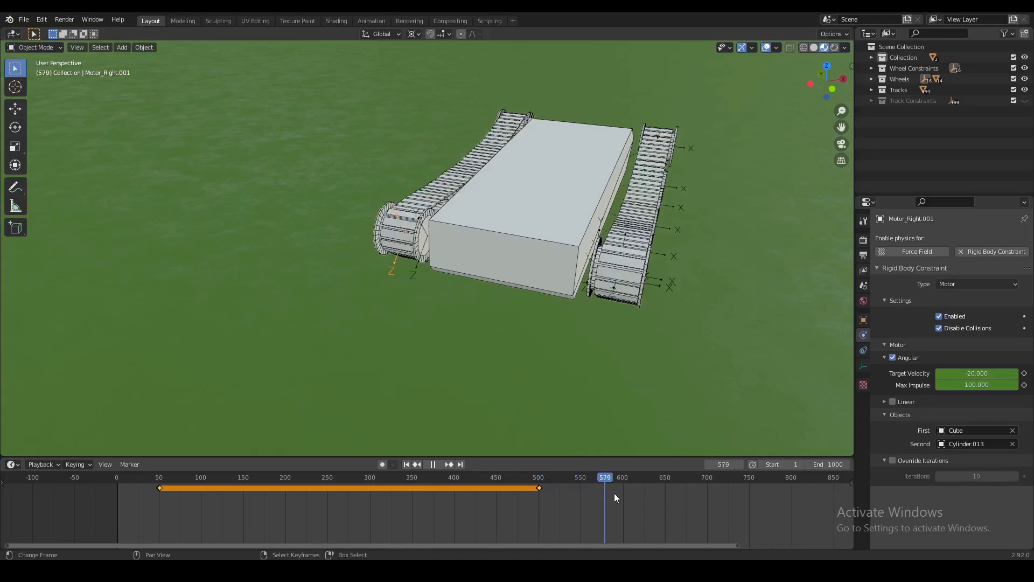
key("space")
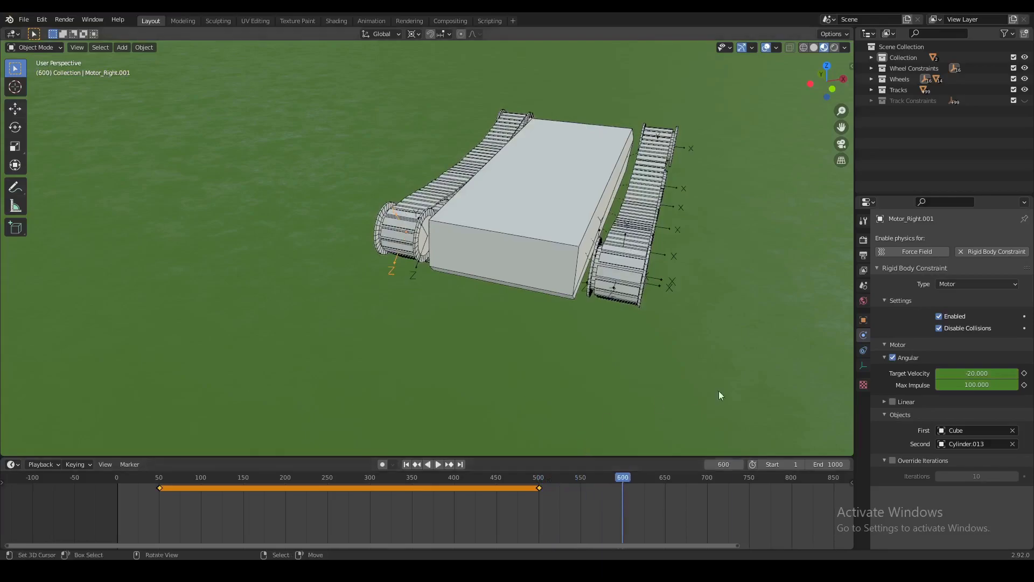
left_click(1024, 373)
left_click(1024, 385)
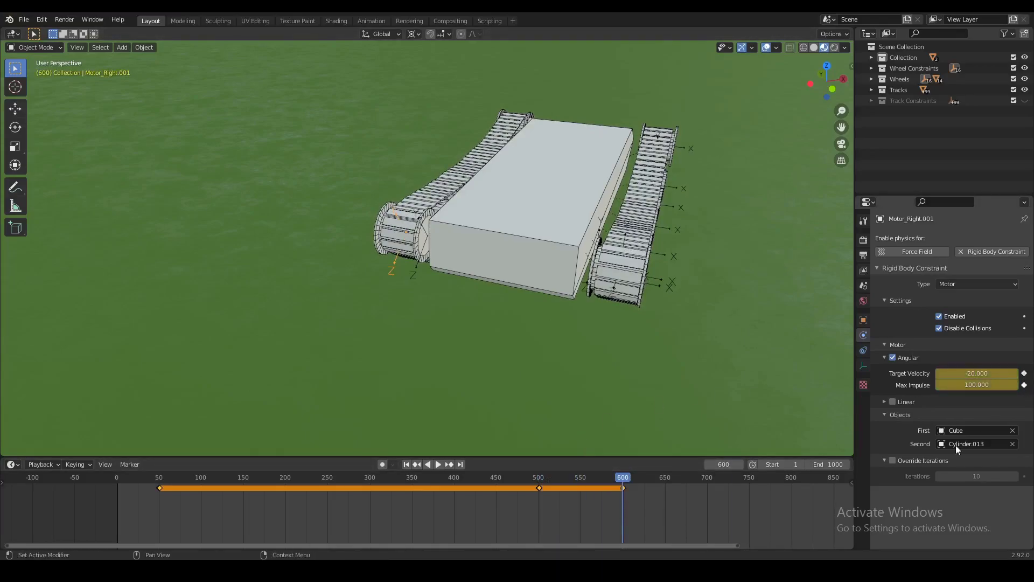
- On frame 601, set Motor_Right.001's target velocity to 20 and keyframe both the velocity and the max impulse of 100
left_click_drag(619, 476, 624, 477)
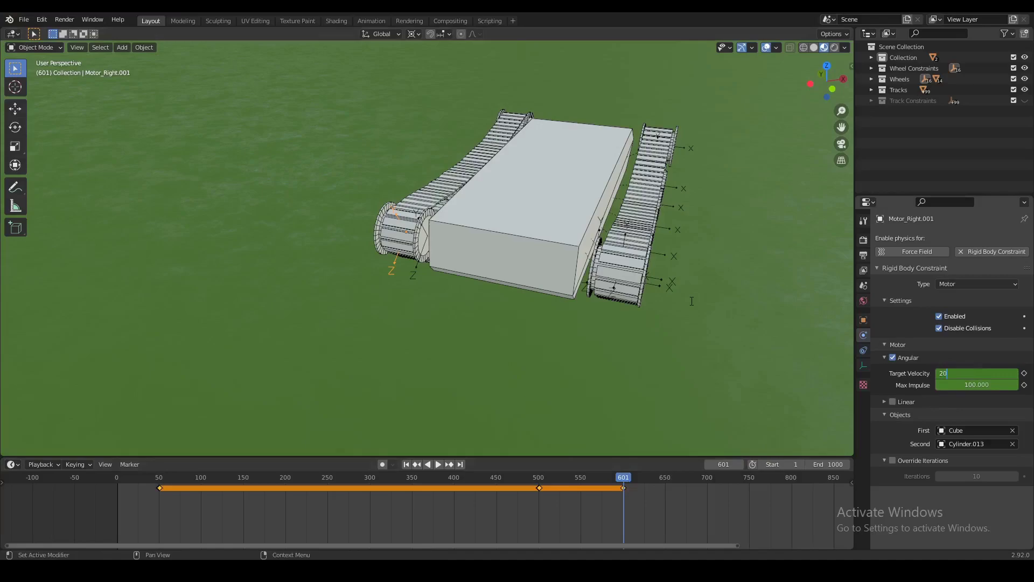
left_click(940, 385)
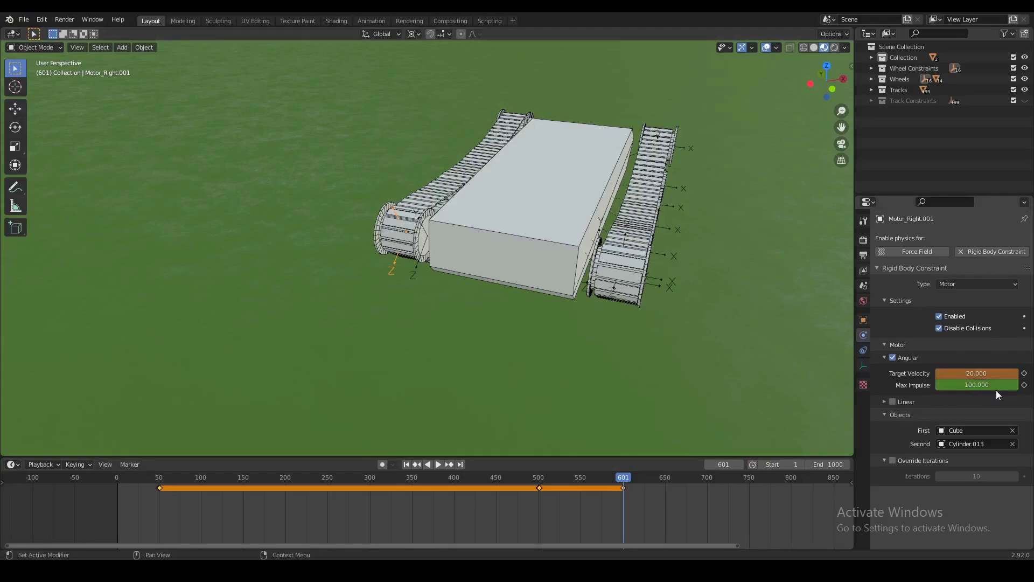
left_click(1024, 372)
left_click(1024, 385)
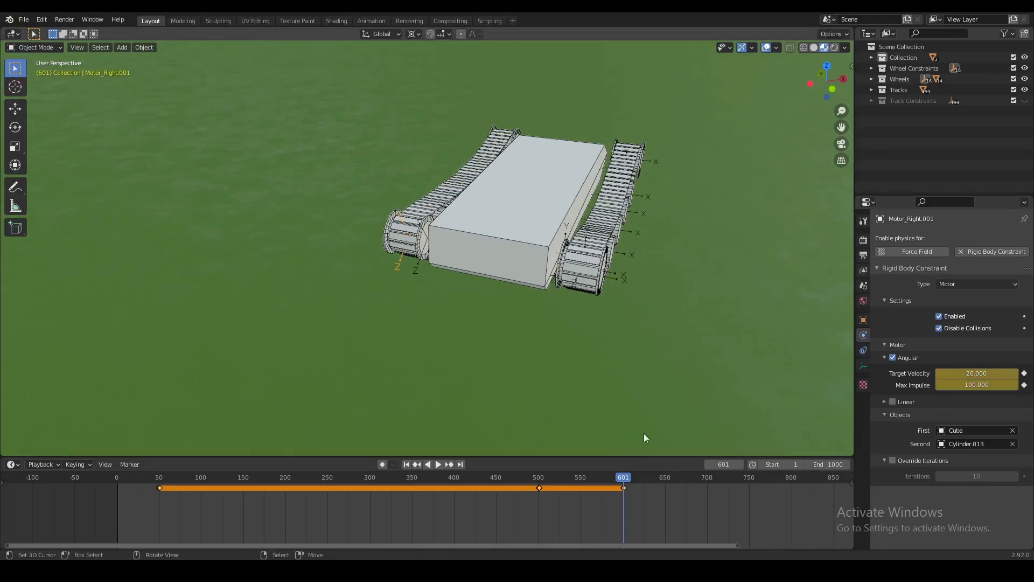
scroll(556, 353, "down", 3)
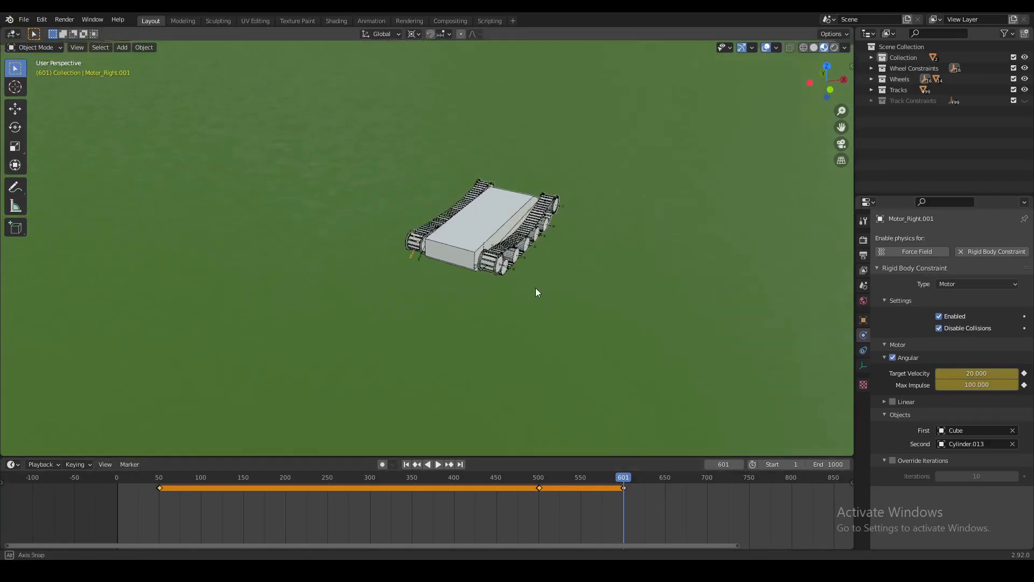
scroll(432, 332, "down", 5)
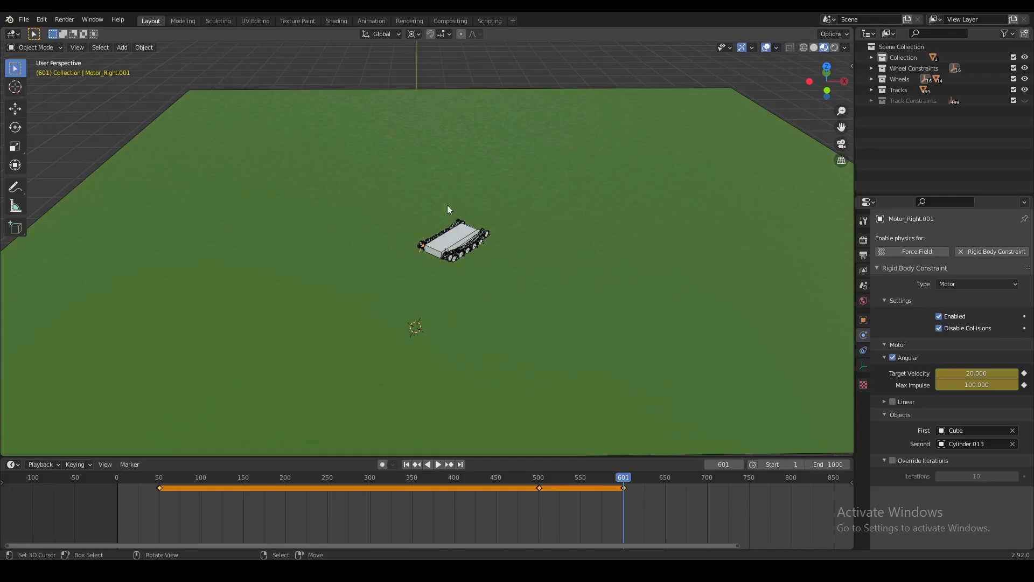
- Play the simulation from frame 0 past frame 800 to check the tank's forward drive and its turn between frames 501 and 600
middle_click_drag(377, 157, 405, 181)
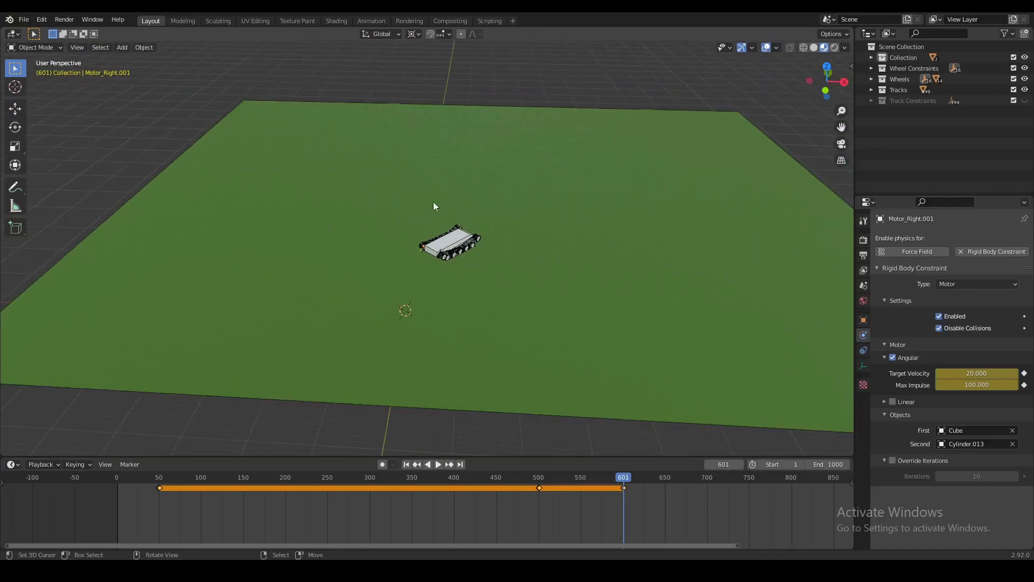
left_click_drag(324, 487, 102, 478)
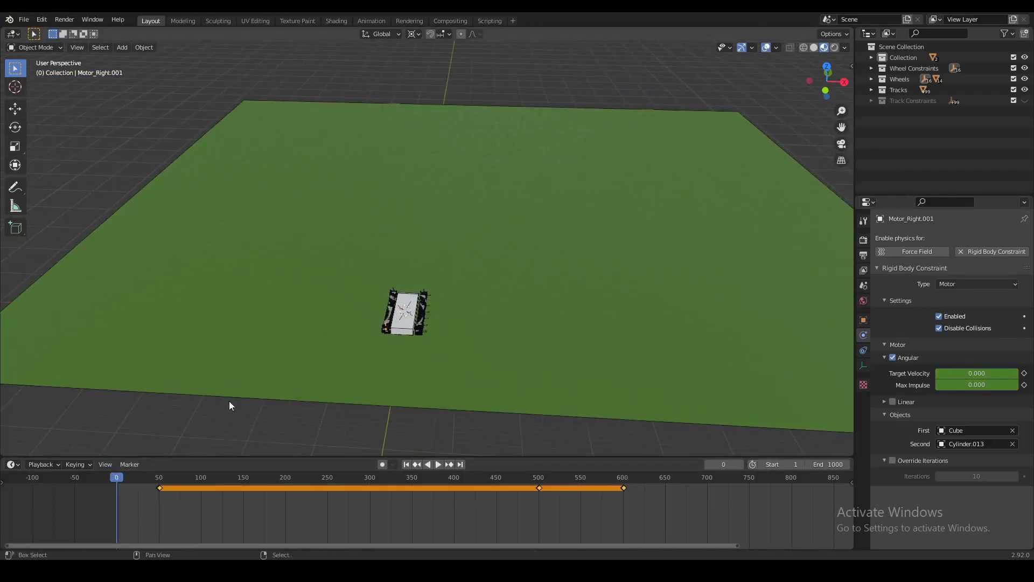
key("space")
scroll(350, 366, "up", 3)
scroll(418, 371, "up", 1)
middle_click_drag(432, 374, 433, 370)
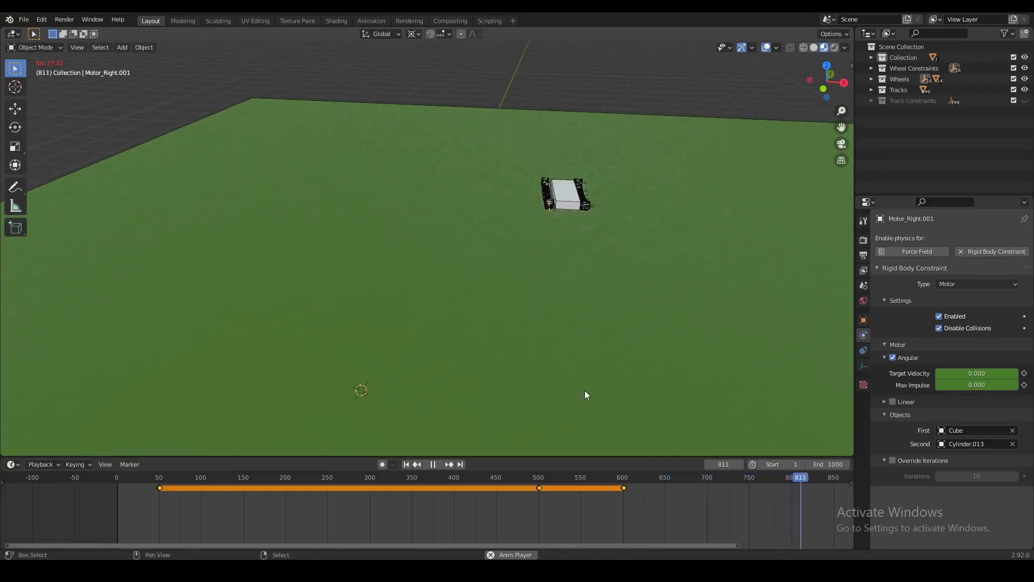
key("space")
- Select the right motor's keyframes around frame 600 and inspect the tank and its tracks up close at frame 567 of the turn
left_click(609, 509)
left_click_drag(611, 501, 628, 483)
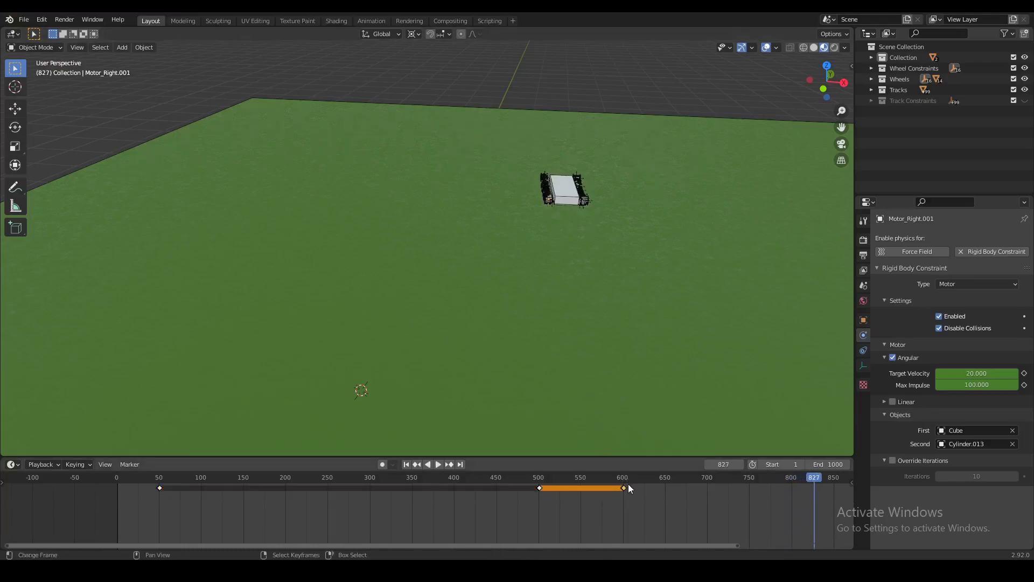
left_click_drag(539, 477, 595, 486)
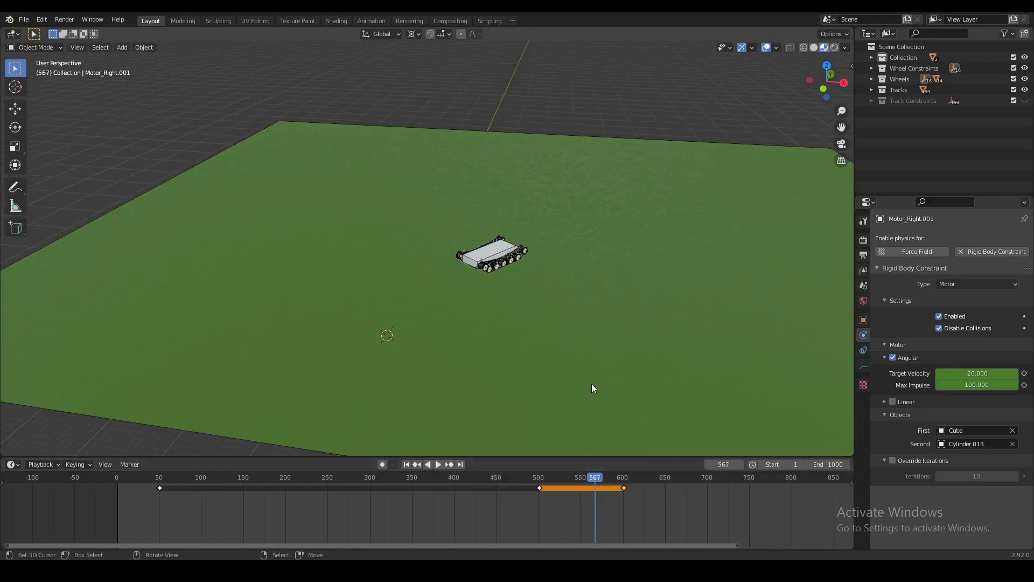
middle_click_drag(561, 343, 460, 215)
scroll(573, 341, "up", 3)
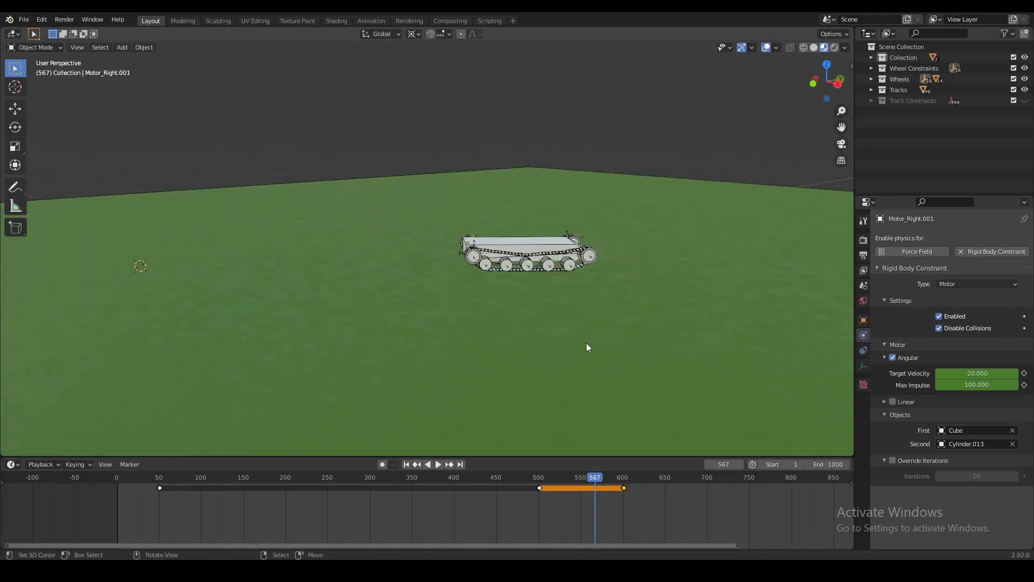
scroll(586, 343, "down", 1)
scroll(528, 283, "up", 2)
middle_click_drag(528, 283, 557, 289)
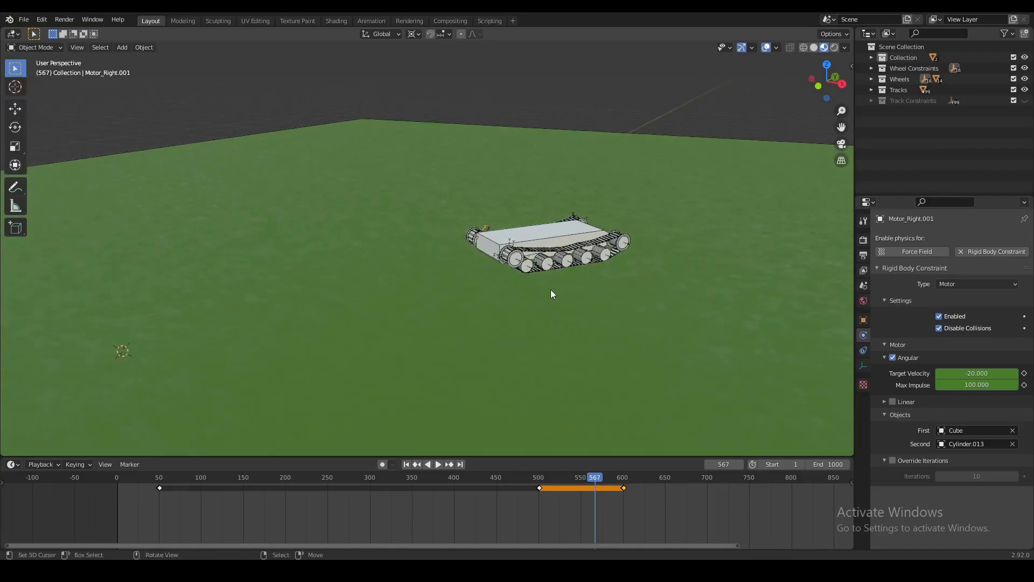